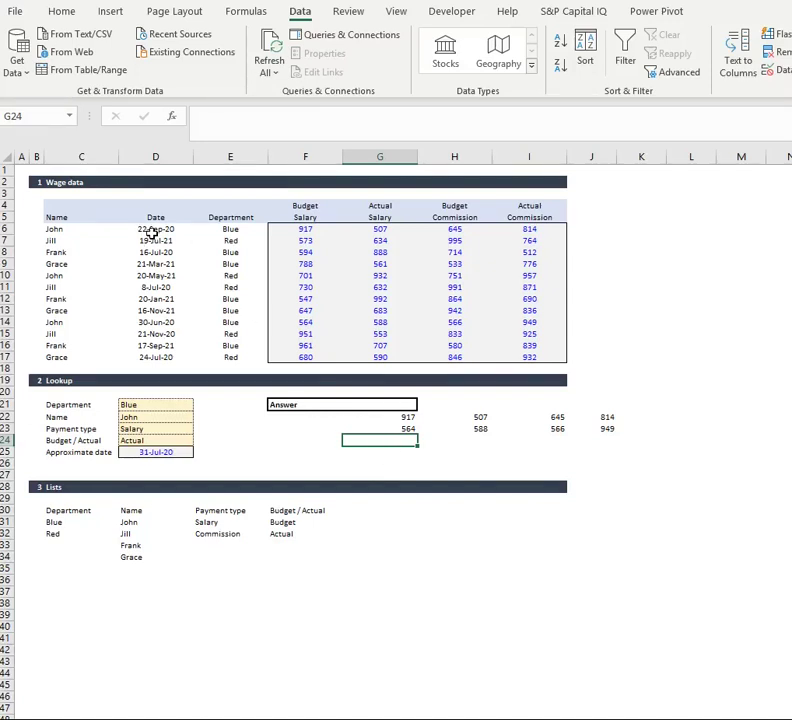
In F22, start =FILTER(D6:D17,(C6:C17=D22) to return dates for the chosen name
left_click_drag(155, 229, 150, 345)
left_click_drag(380, 416, 599, 472)
left_click(309, 415)
type("+fil")
double_click(310, 437)
left_click_drag(161, 228, 171, 356)
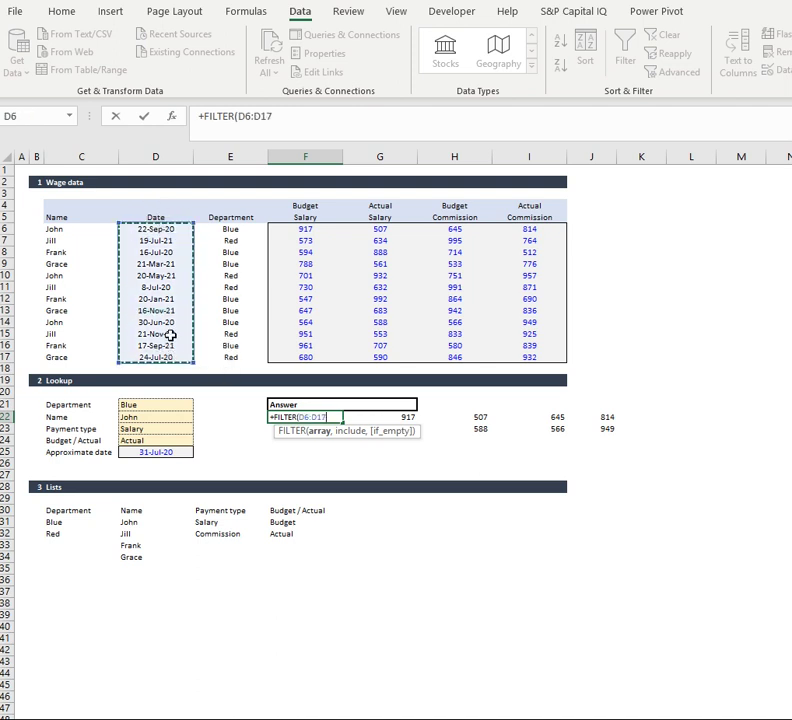
type(",(")
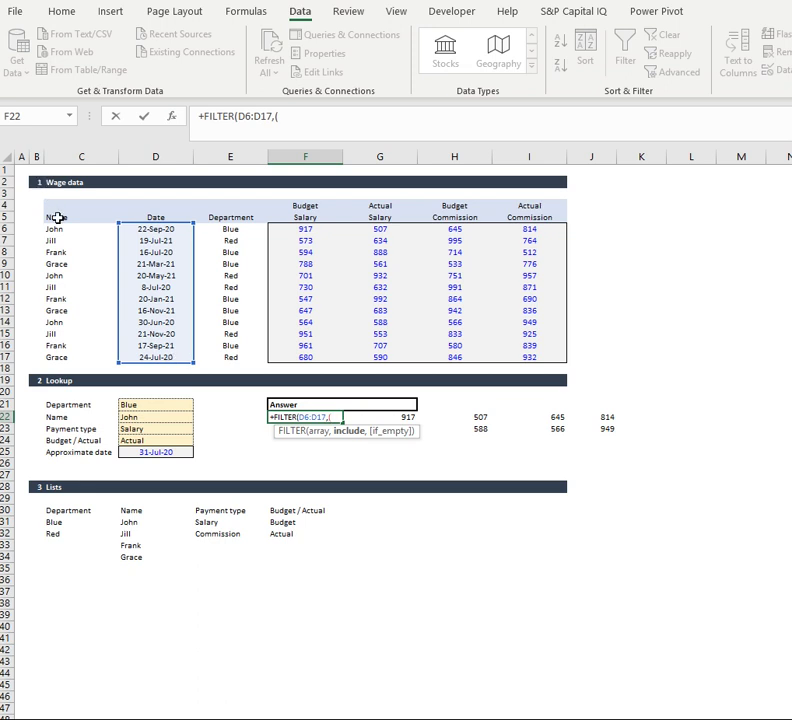
left_click_drag(58, 229, 77, 358)
type("=")
left_click(145, 420)
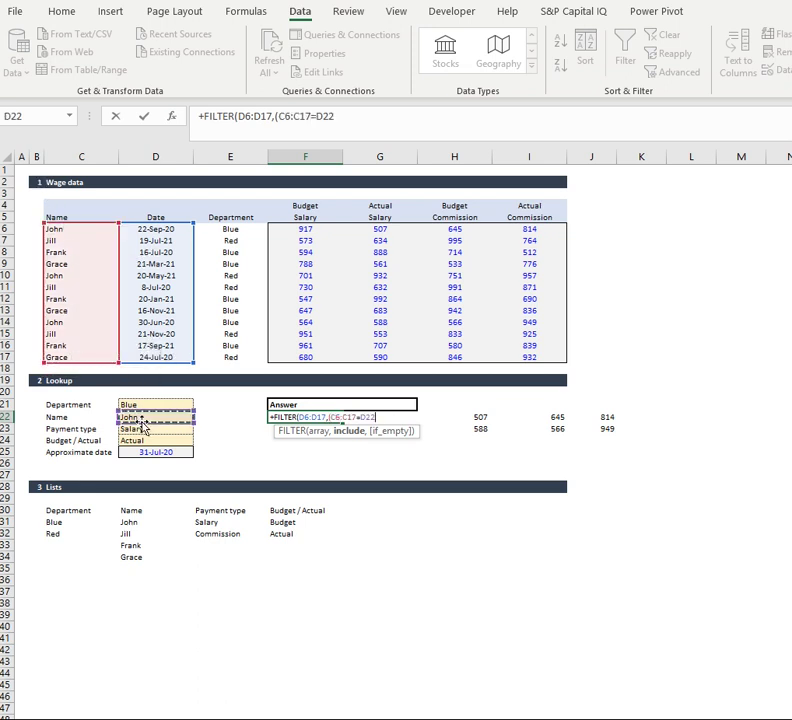
Add the department condition (E6:E17=D21), enter the formula and accept Excel's correction
scroll(260, 230, "right", 1)
left_click_drag(216, 228, 228, 360)
type("=")
left_click(141, 404)
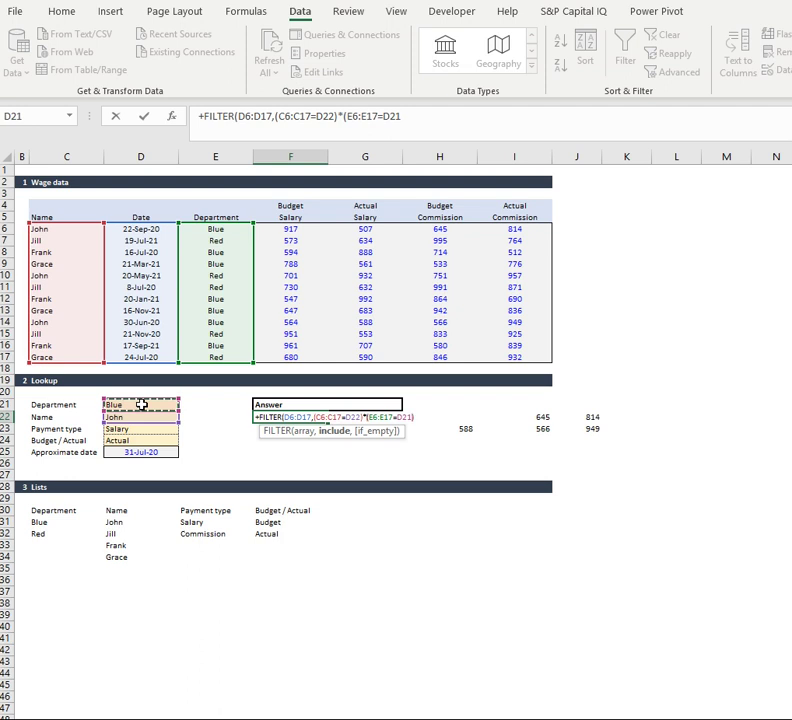
type(")")
key("Return")
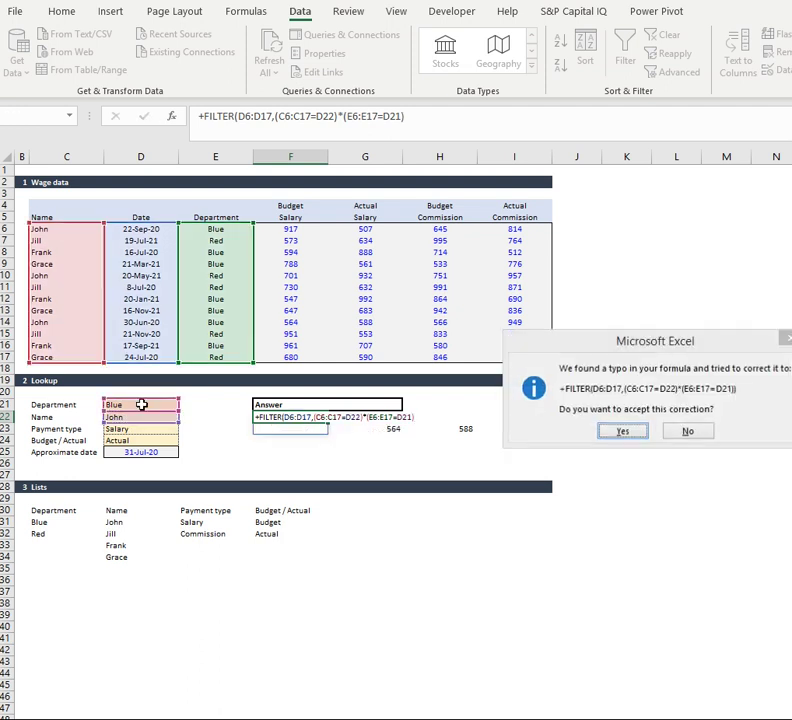
key("Return")
Format the spilled results in F22:F23 as dates (22-Sep-20, 30-Jun-20)
scroll(150, 402, "left", 1)
key("shift+Up")
key("ctrl+shift+3")
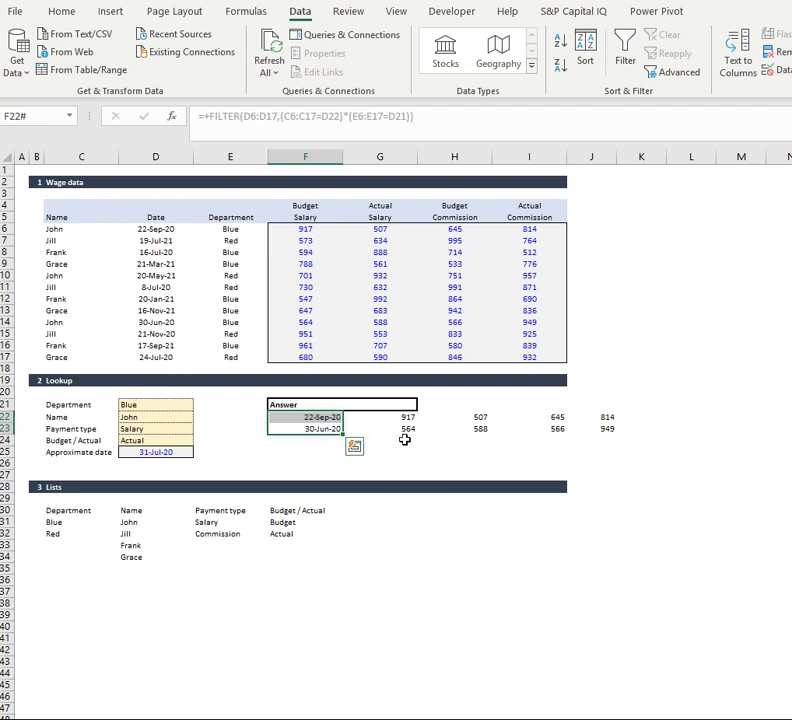
key("Down")
key("Right")
key("Left")
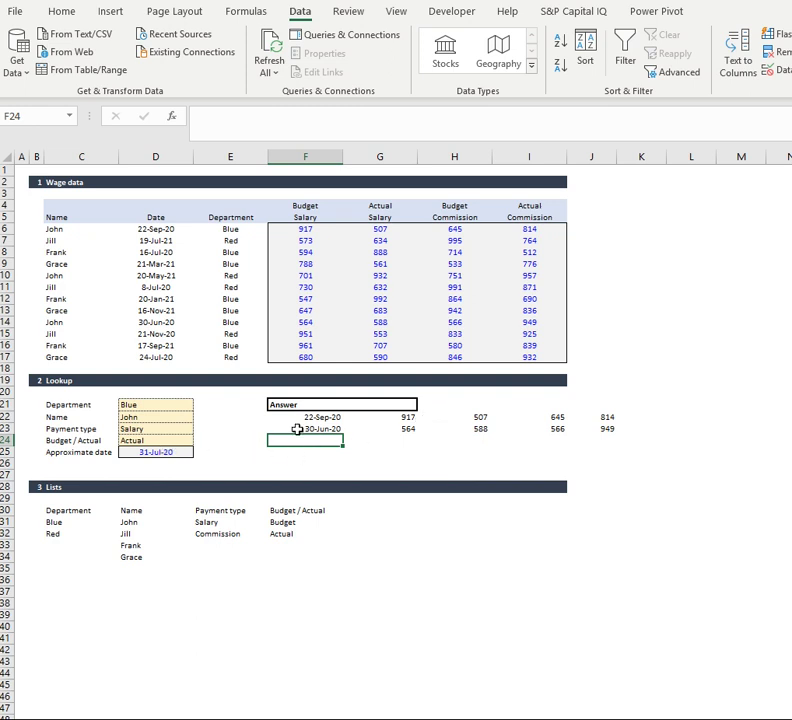
Review the filtered dates and D25, then begin =INDEX(G22#, in F24
left_click_drag(297, 428, 300, 417)
left_click(182, 451)
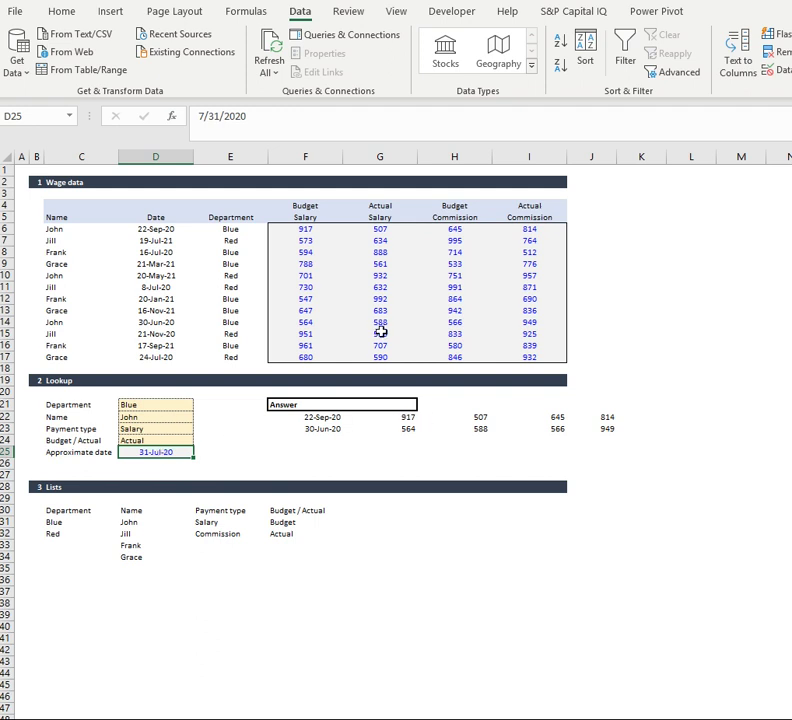
left_click_drag(296, 217, 528, 206)
left_click(323, 440)
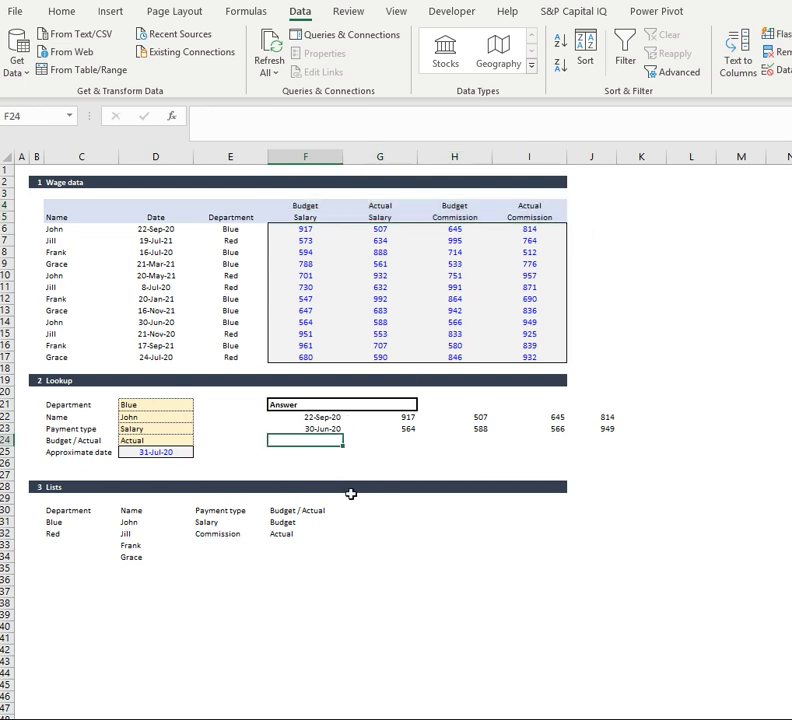
type("+")
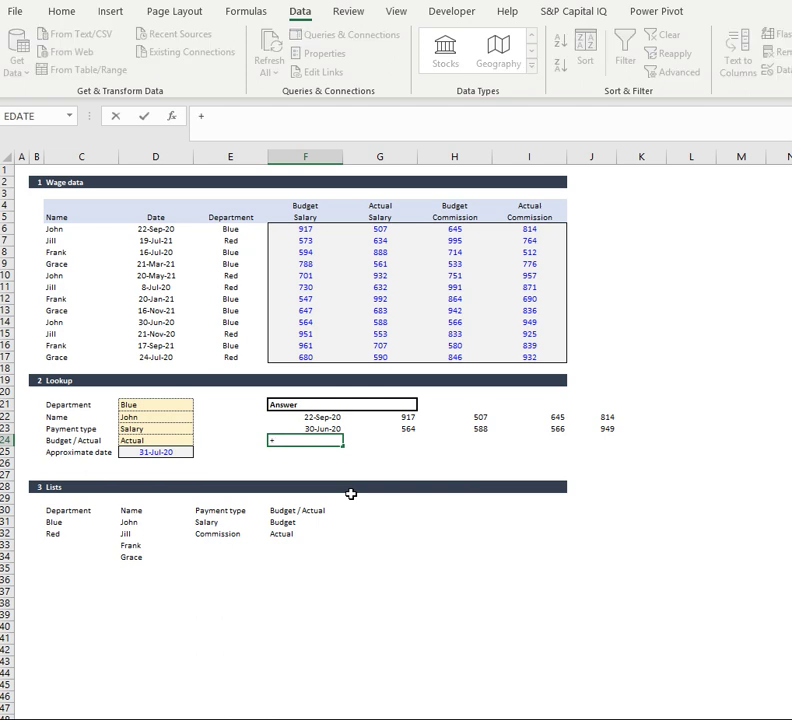
type("index")
double_click(300, 455)
left_click_drag(380, 417, 603, 416)
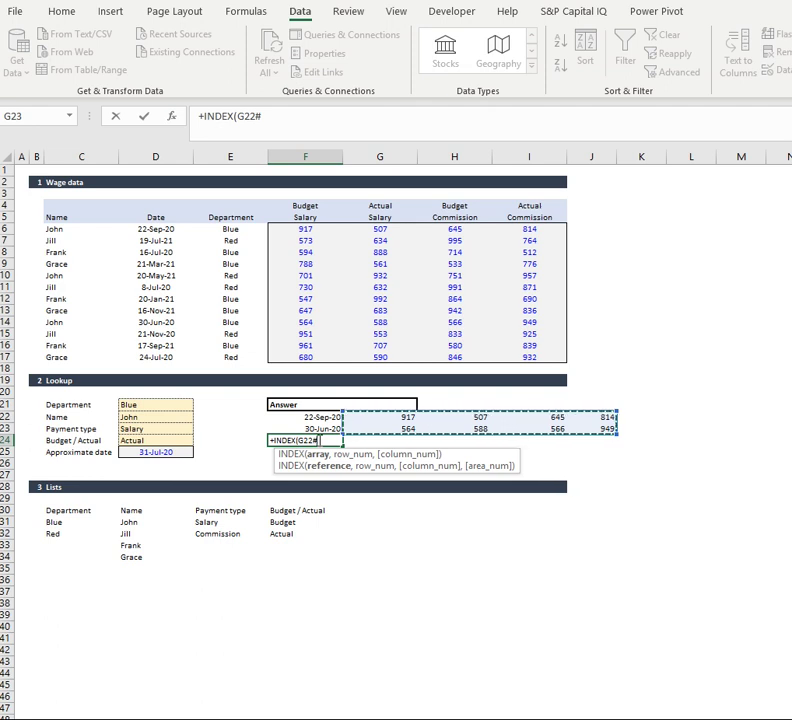
Add XMATCH(D25,F22#,1,-1) as the row index and start a second XMATCH
type(",")
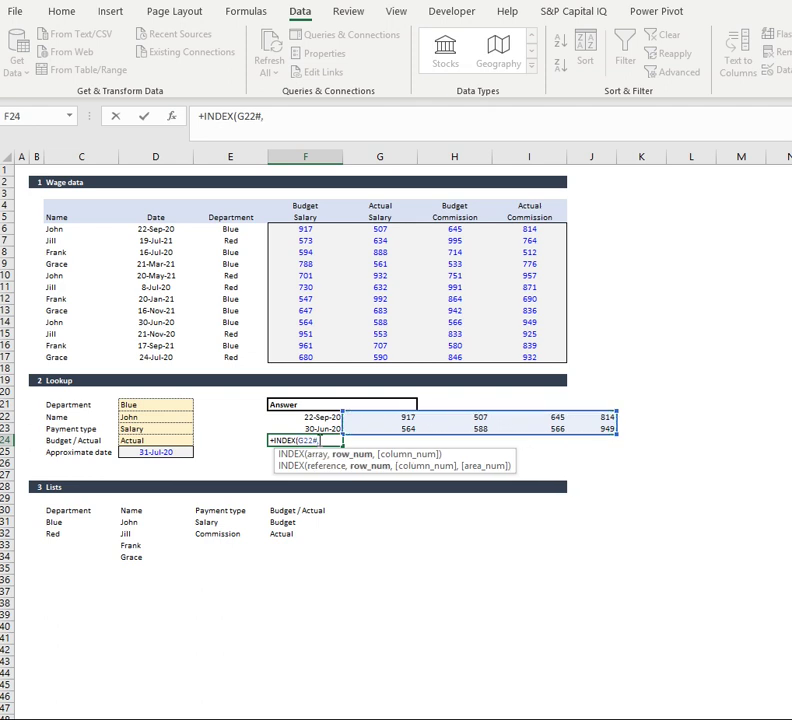
type("xma")
key("Escape")
type("tc")
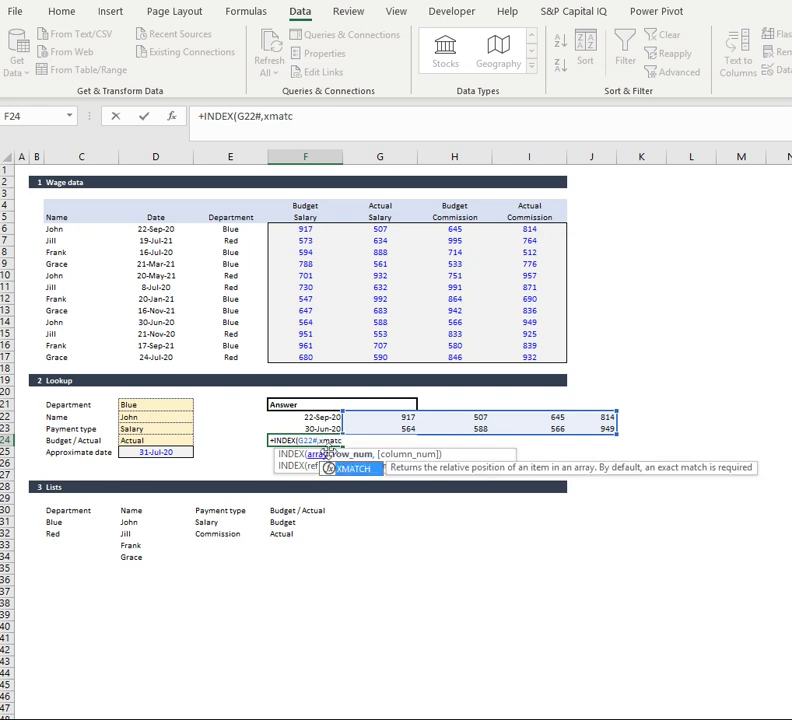
double_click(355, 470)
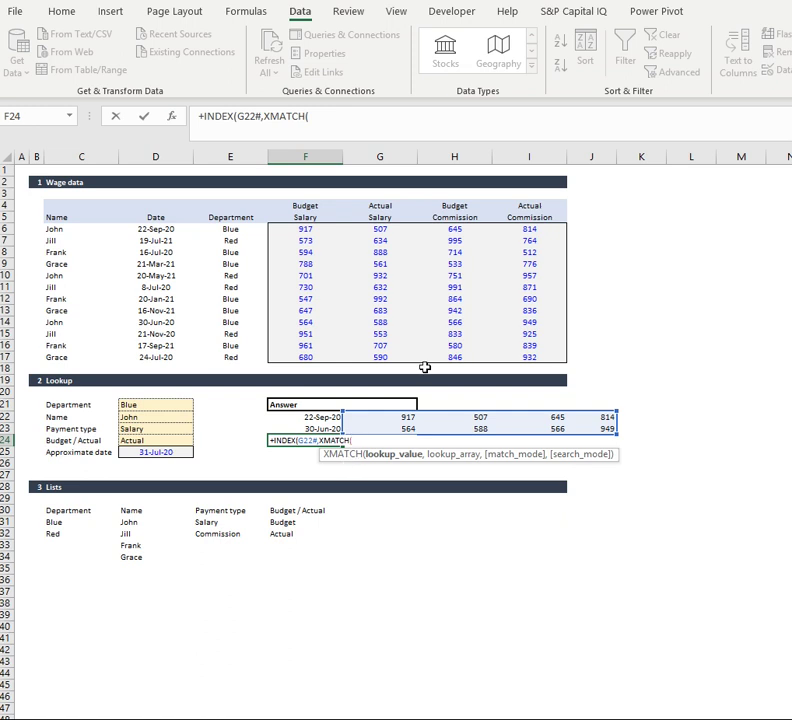
left_click(150, 452)
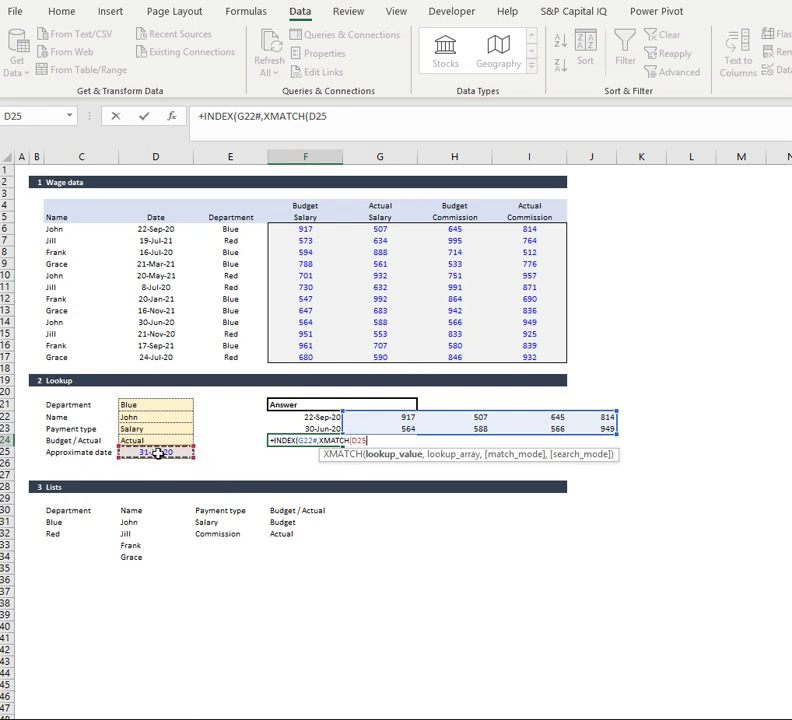
type(",")
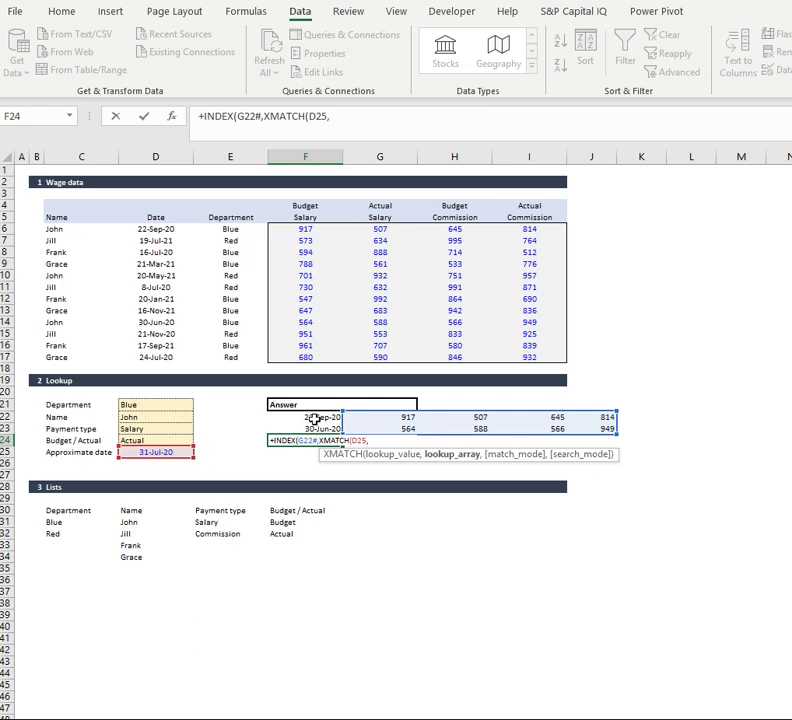
left_click(310, 420)
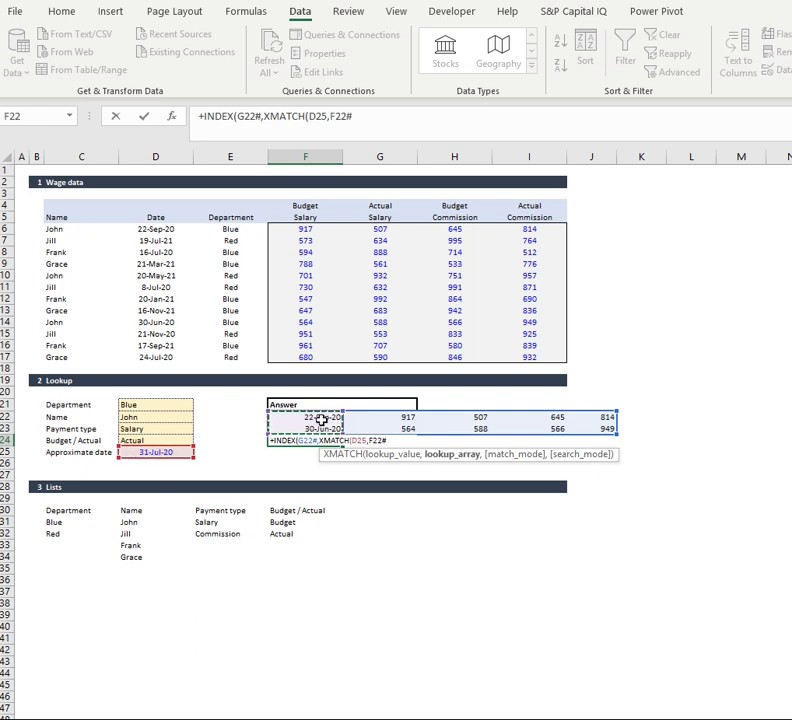
type(",")
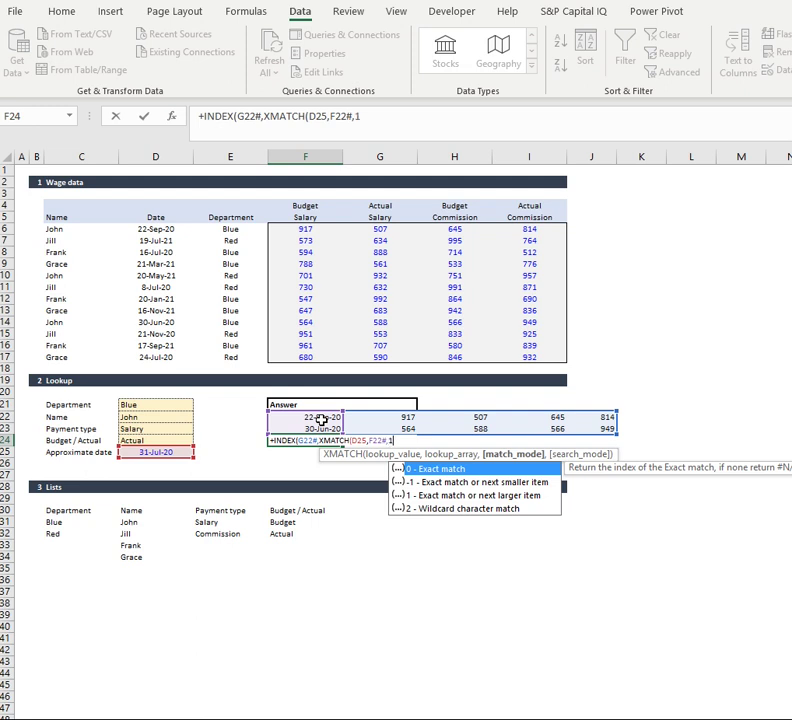
type("1,-1")
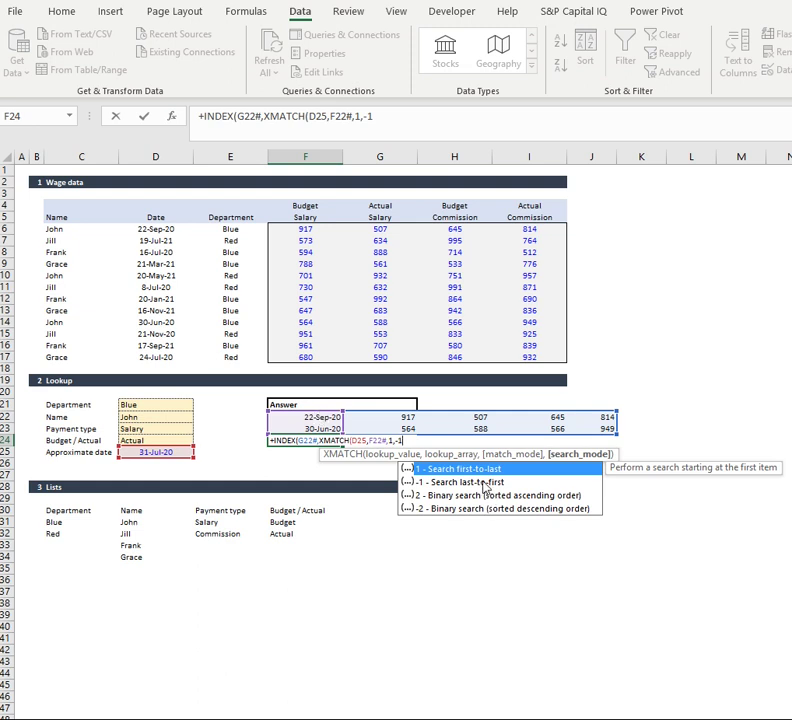
type(")")
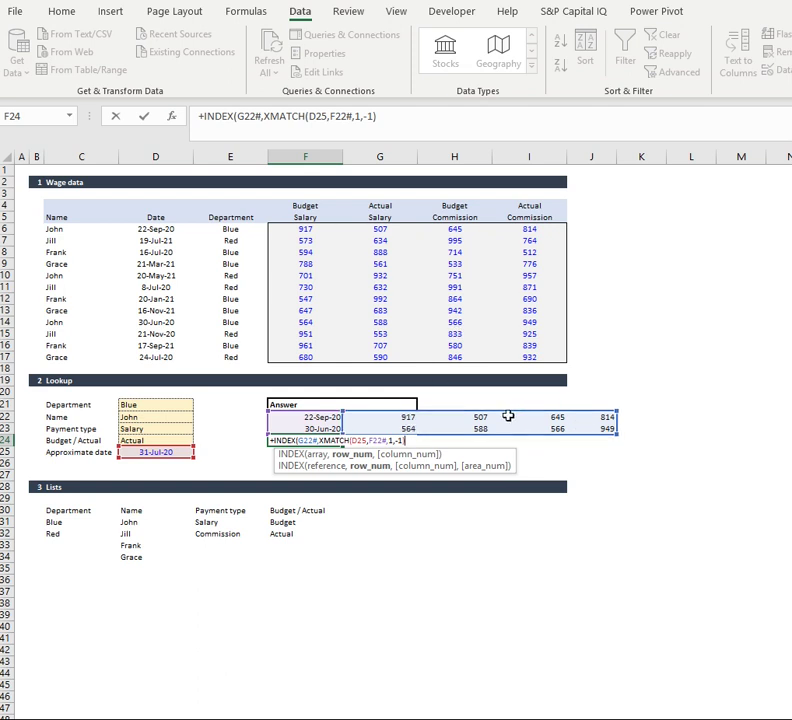
type(",")
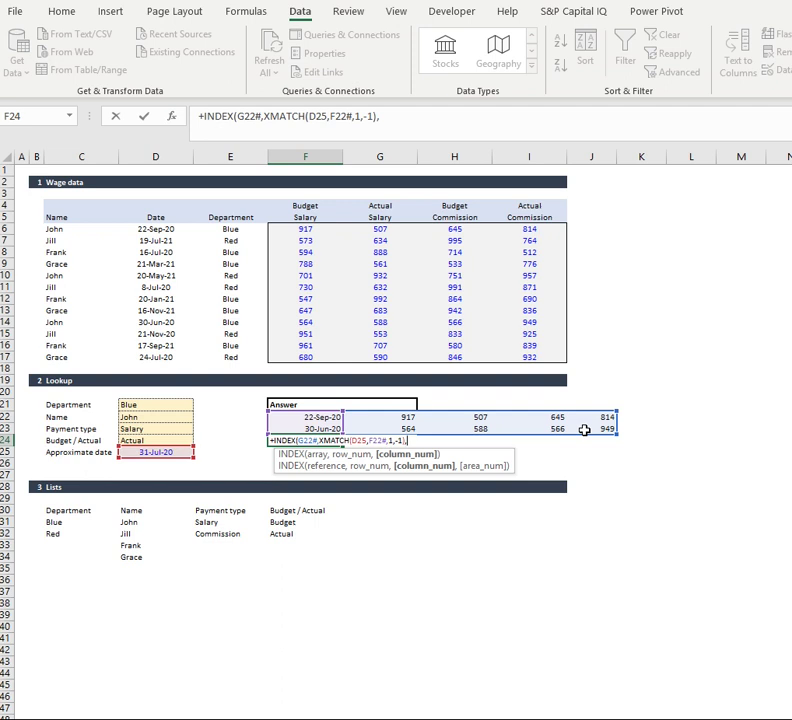
type("xm")
Make the column XMATCH compare the header row F5:I5 against the payment type in D23
double_click(443, 469)
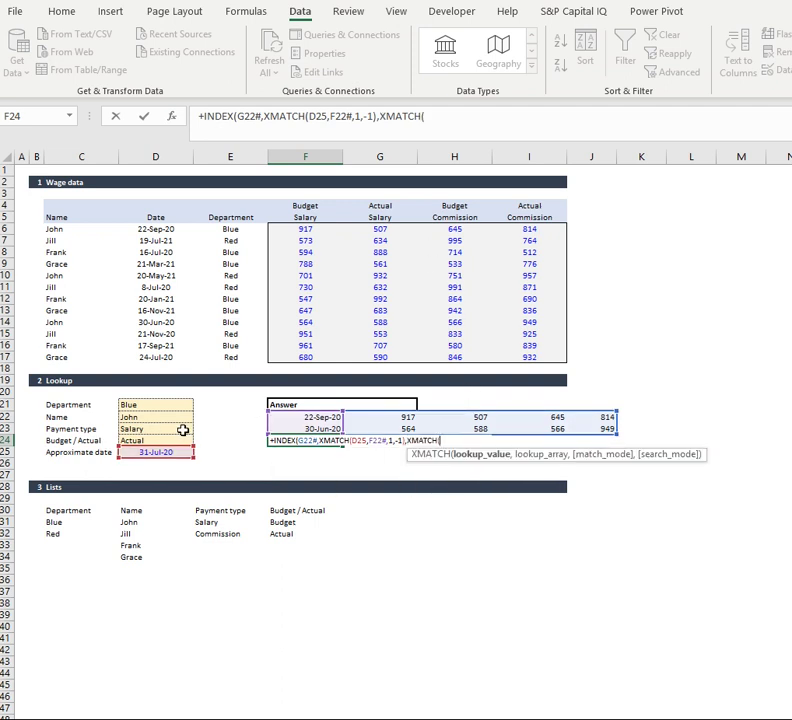
type("1,(")
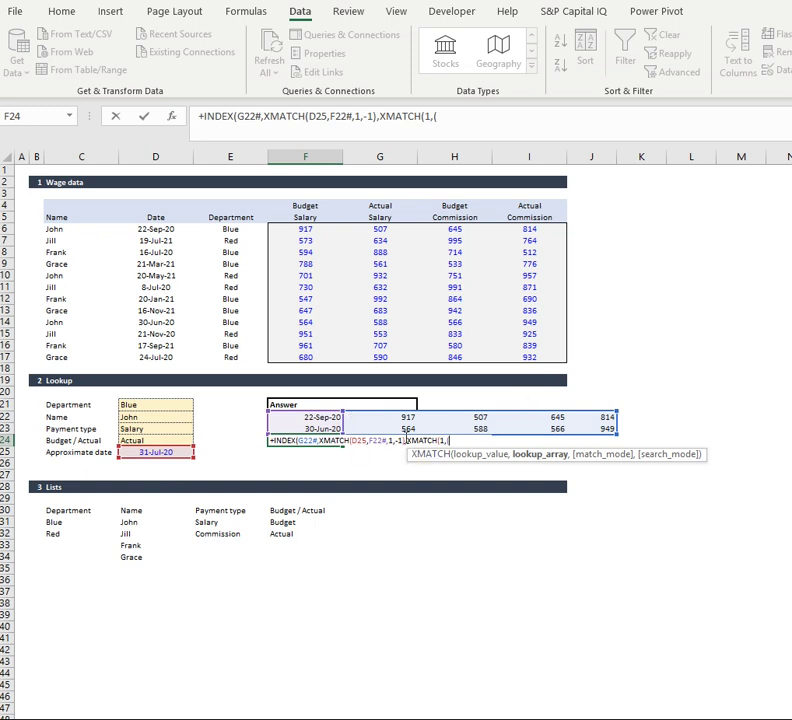
left_click_drag(306, 217, 527, 215)
type("=")
left_click(168, 430)
type(",")
Add the (F4:I4=D24) budget/actual condition joined with )*(, close and enter, returning 507
left_click_drag(315, 208, 521, 204)
type("=")
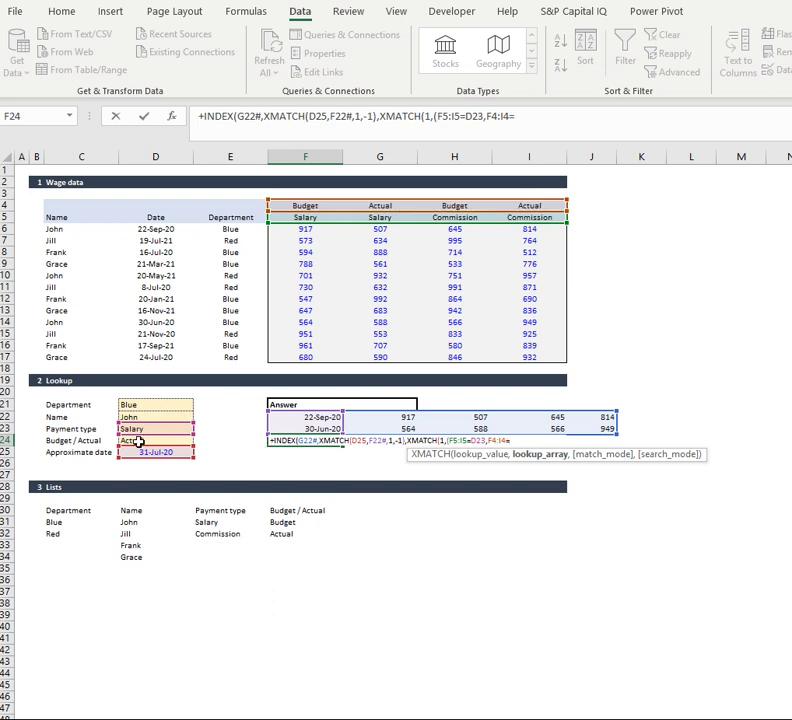
left_click(150, 440)
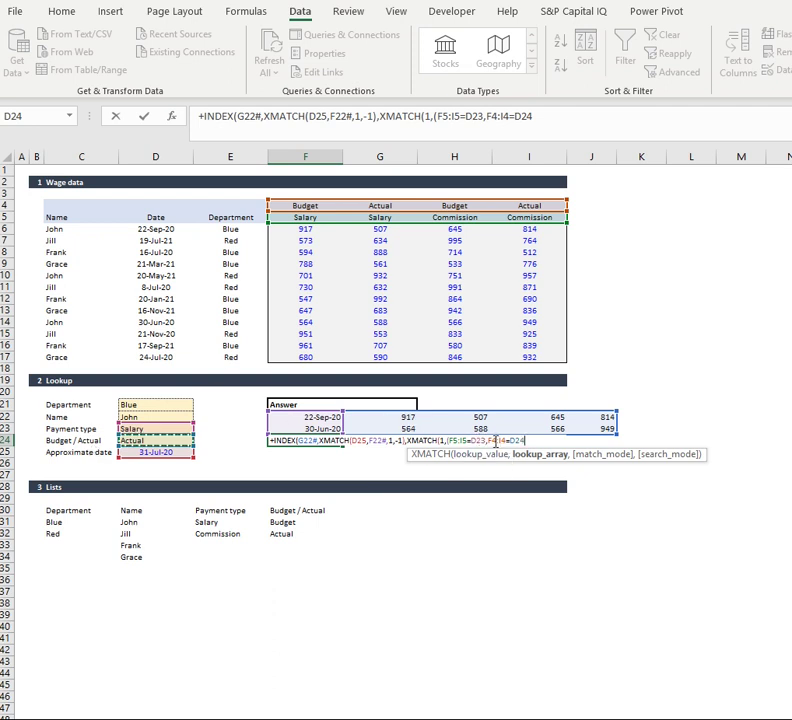
left_click(488, 441)
key("Delete")
type(")*(")
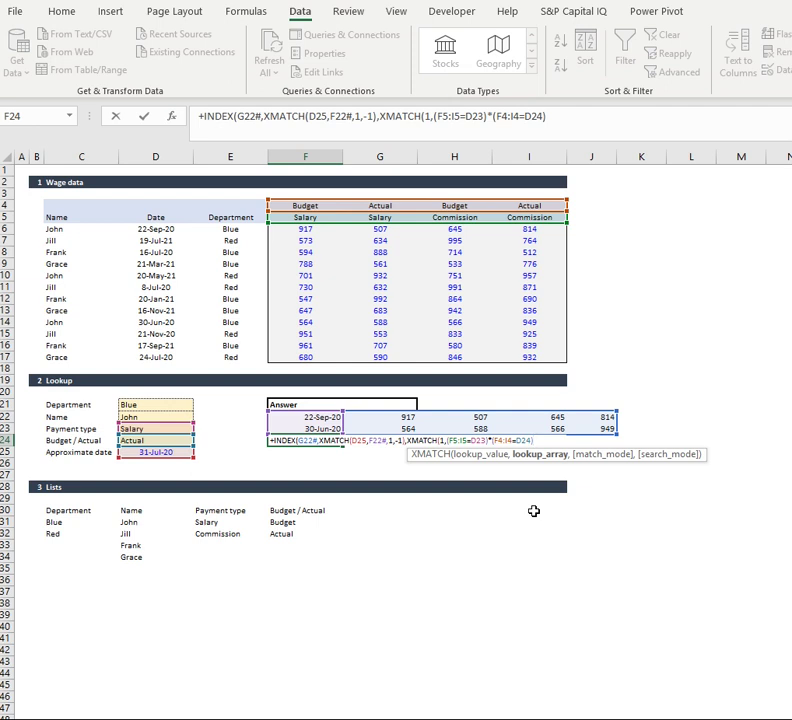
type(")")
key("Return")
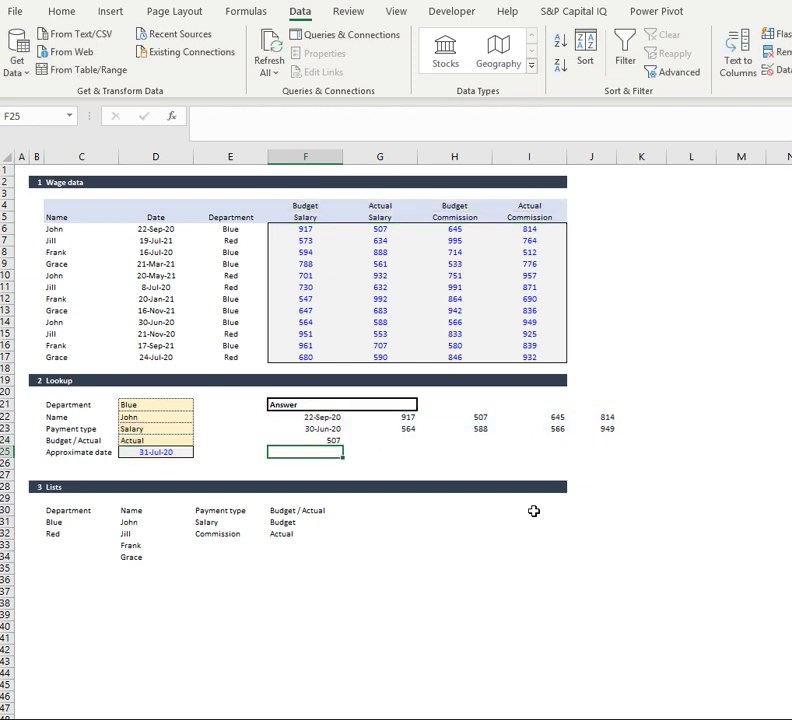
Review the approximate date, lookup inputs, Actual Salary column, and the FILTER and Answer formulas
key("Up")
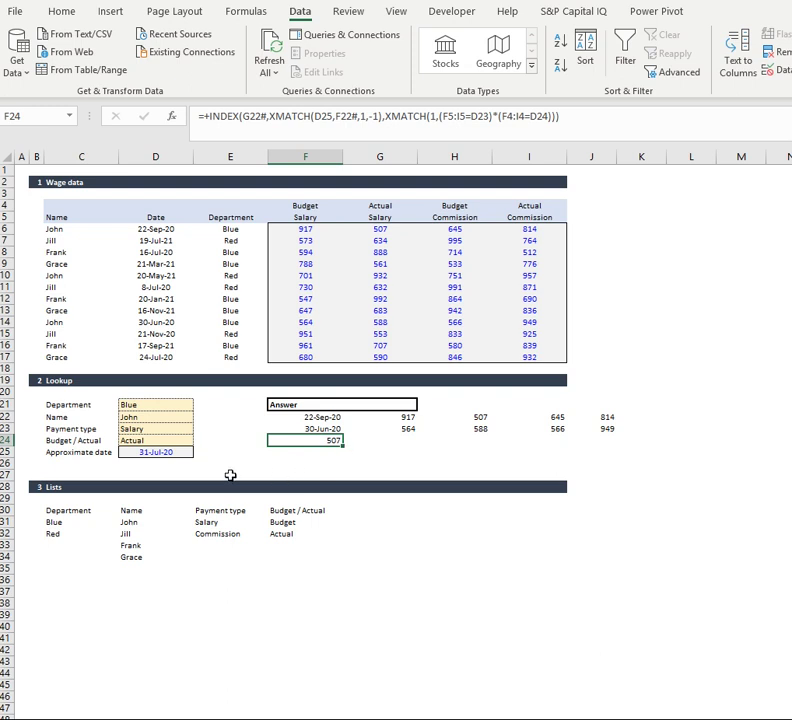
left_click(155, 452)
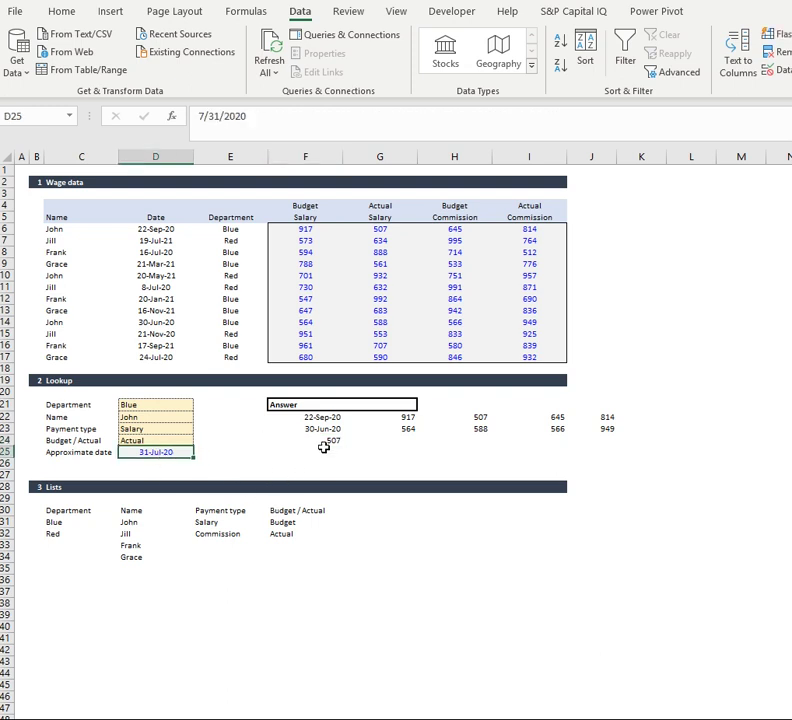
left_click(178, 431)
left_click_drag(178, 437, 180, 442)
left_click_drag(398, 204, 388, 354)
left_click(477, 417)
left_click(336, 441)
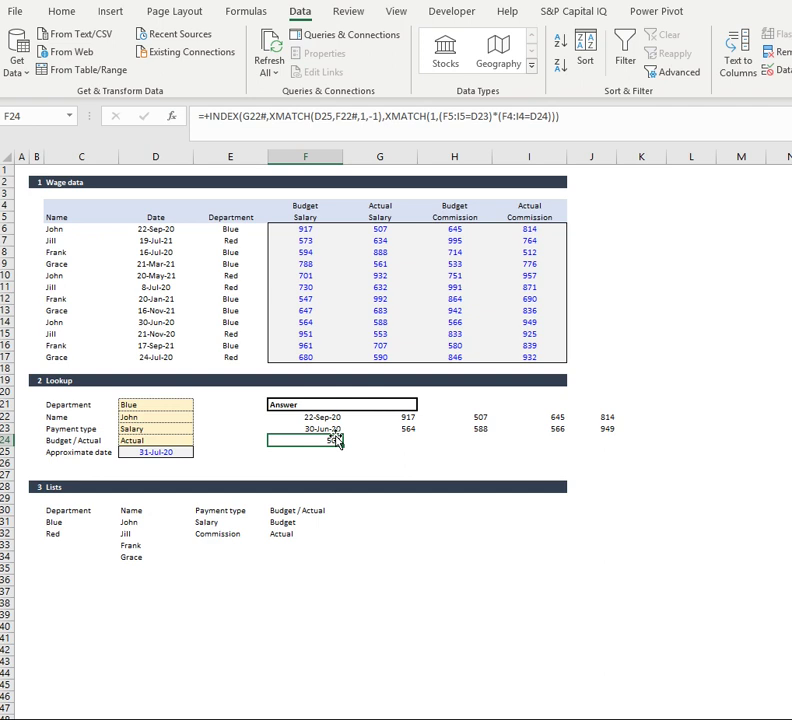
Change the approximate date in D25 from 7/31/2020 to 7/31/2021
left_click(183, 451)
left_click(255, 119)
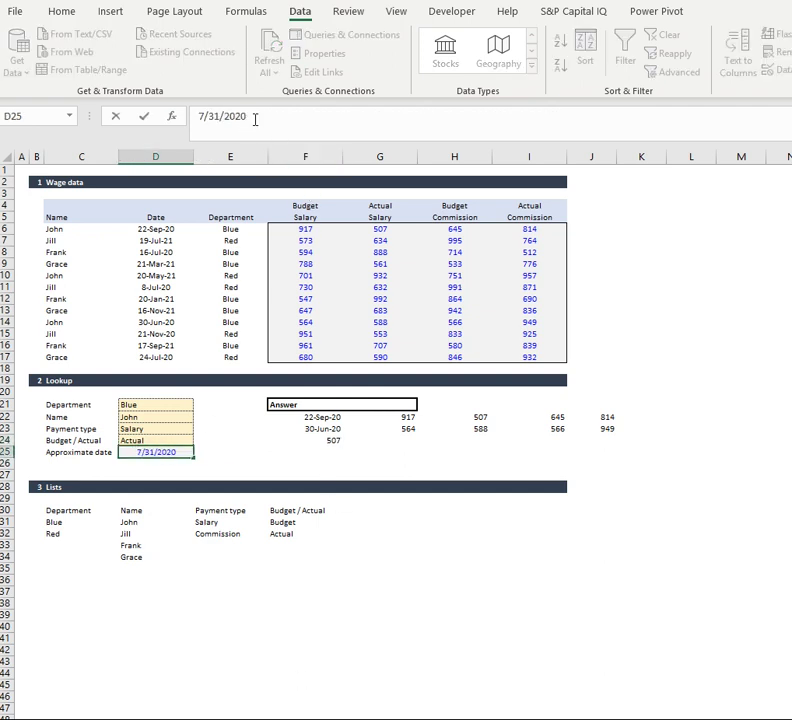
key("BackSpace")
type("1")
key("Return")
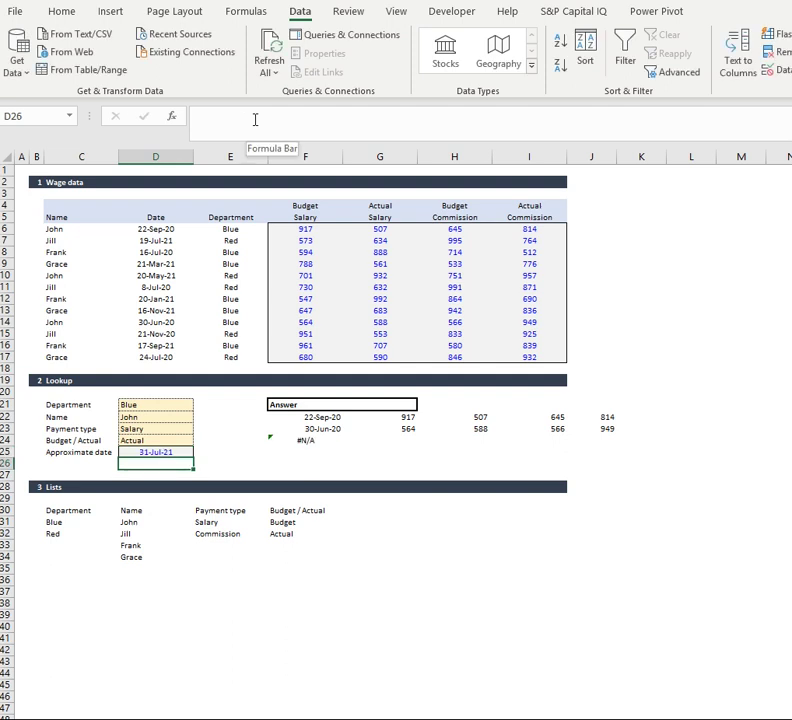
key("Up")
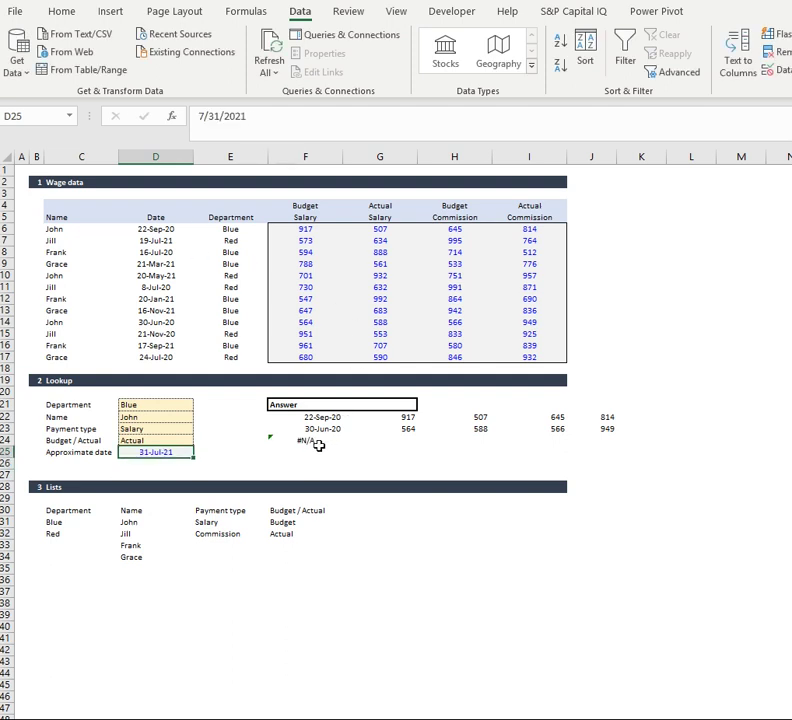
Put the edit point before INDEX in F24's formula, which now shows #N/A
left_click(318, 443)
left_click(213, 117)
key("shift+End")
left_click(212, 117)
Wrap F24's formula in IFERROR, adding a pasted fallback lookup whose date XMATCH uses -1,-1
type("If")
left_click(225, 172)
key("Tab")
type(",")
key("ctrl+v")
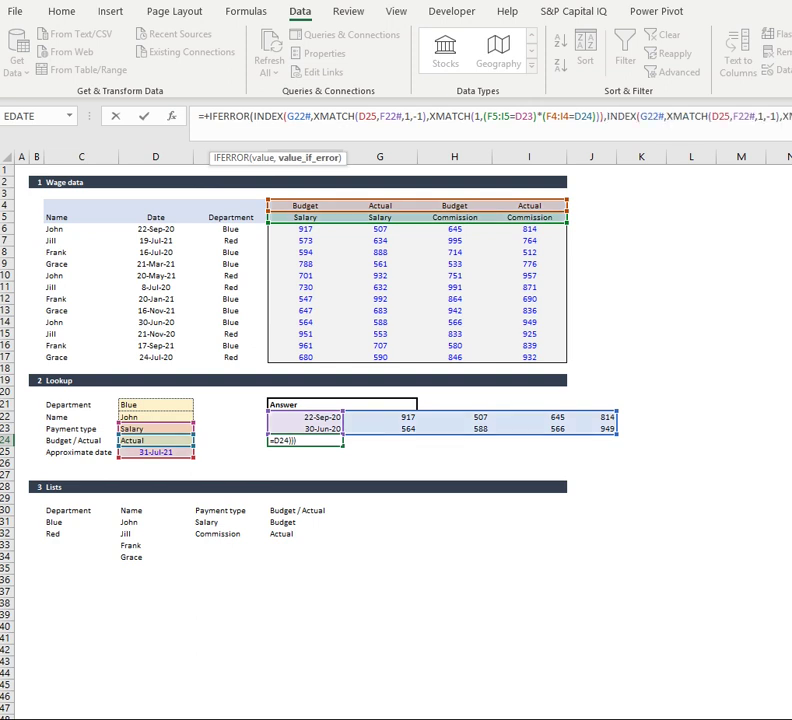
left_click(766, 117)
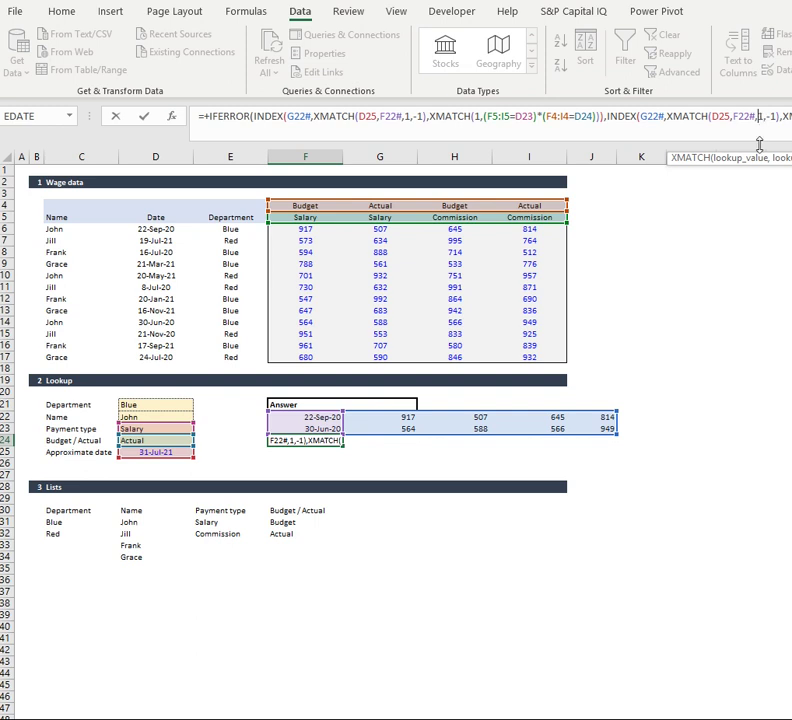
type("-")
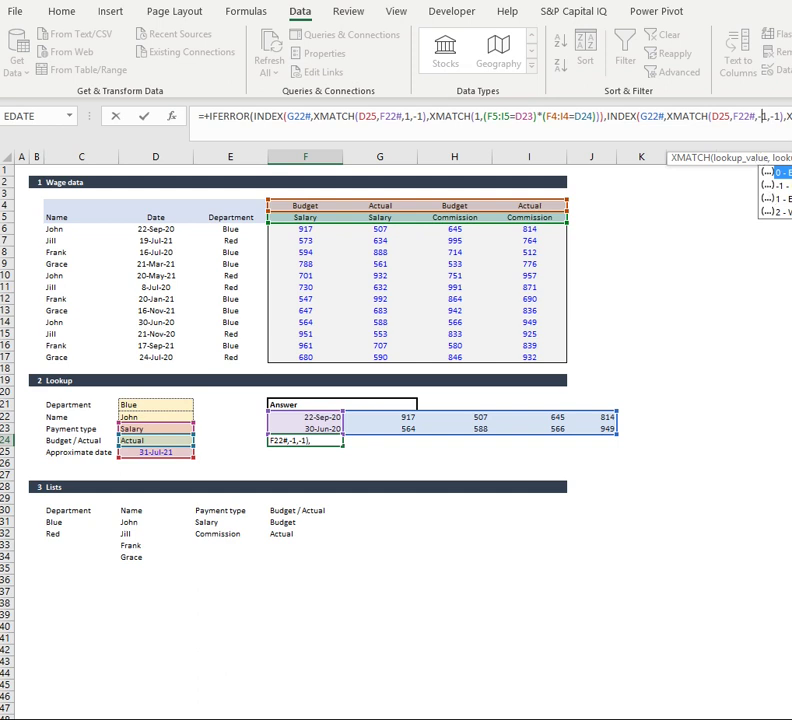
key("Return")
key("Return")
key("Up")
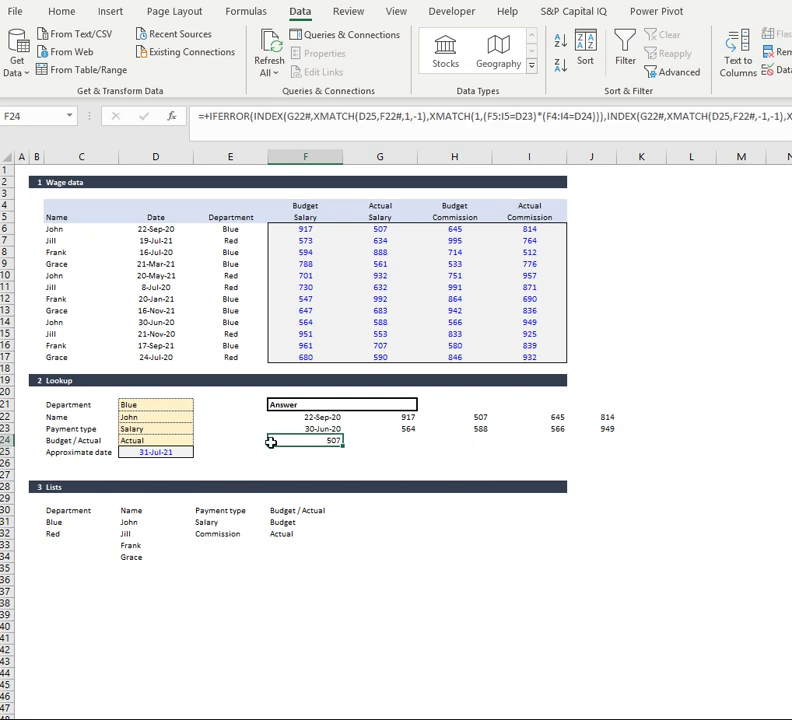
Set the approximate date in D25 back to 7/31/2020
left_click(183, 453)
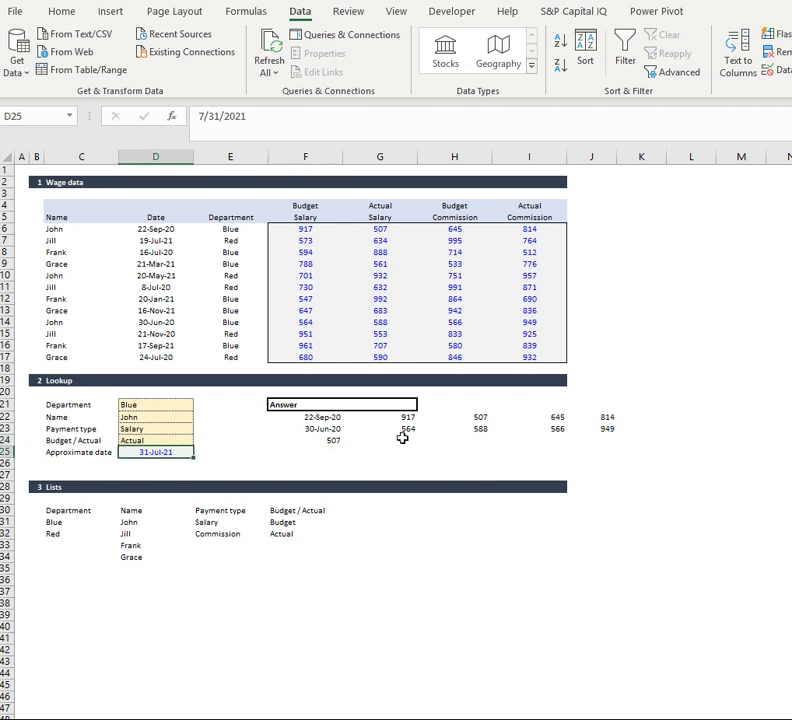
left_click(477, 419)
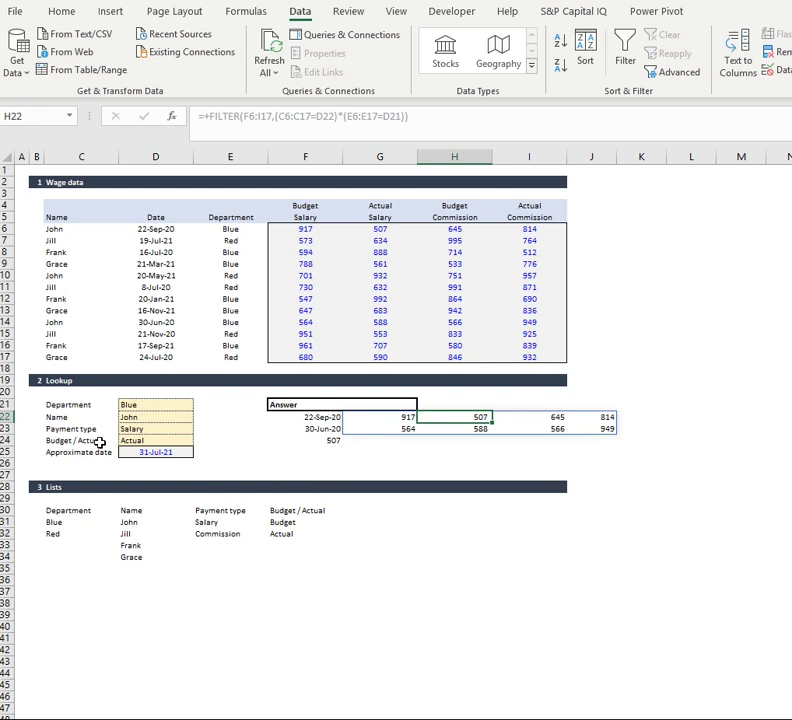
left_click(159, 452)
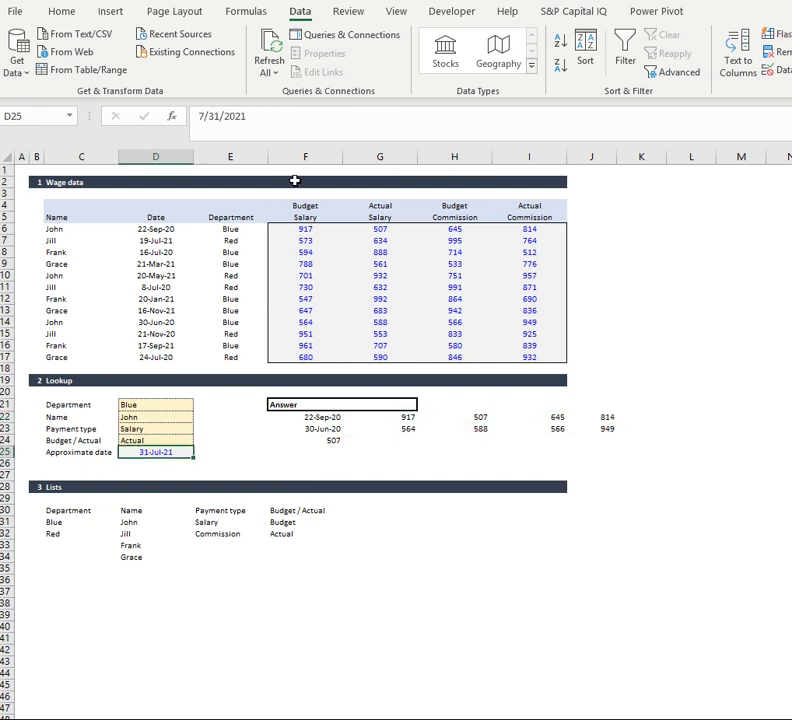
left_click(241, 116)
key("BackSpace")
type("020")
key("Return")
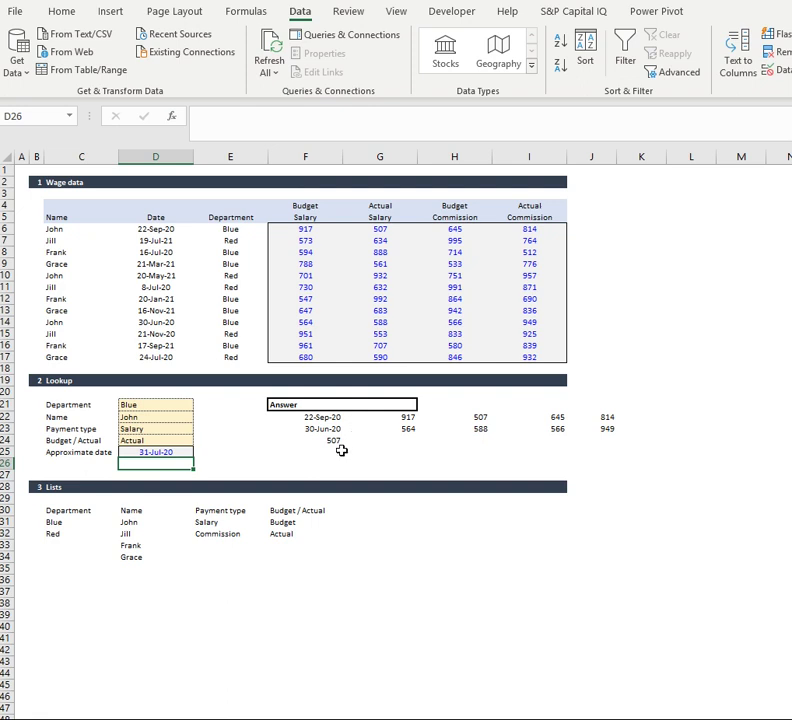
left_click(338, 451)
Change D25 to 7/31/2019 and check the filtered results and the Answer formula
left_click(175, 452)
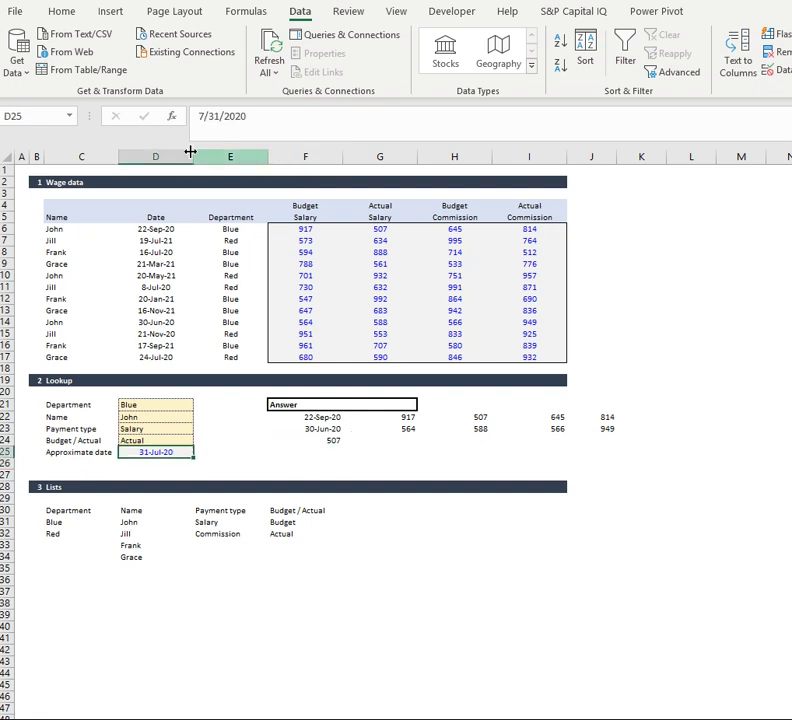
left_click(241, 118)
key("BackSpace")
type("19")
key("Return")
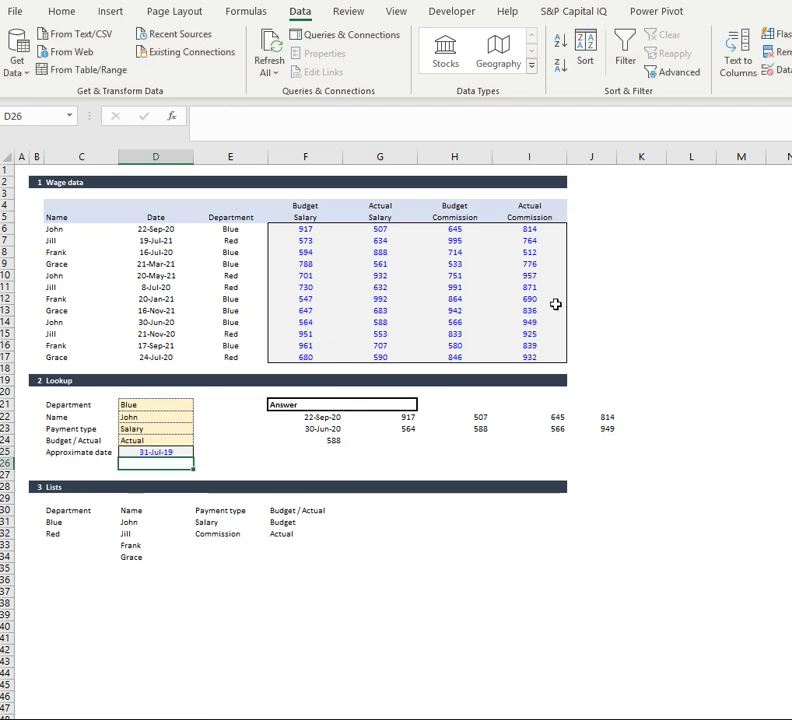
left_click(478, 429)
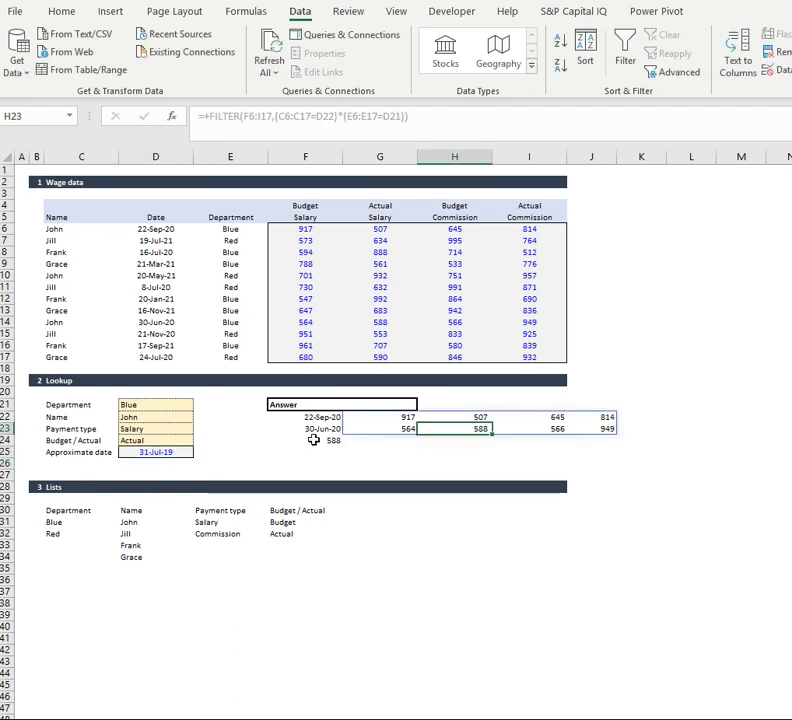
left_click(172, 452)
left_click(303, 430)
left_click(313, 442)
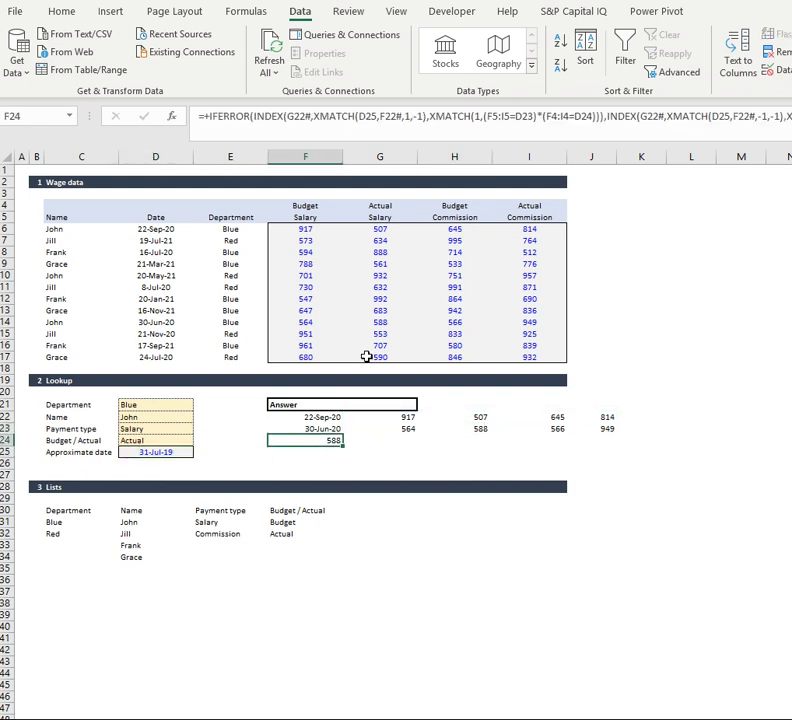
Paste the lookup formula into the Answer cell beside the Answer label
left_click(204, 113)
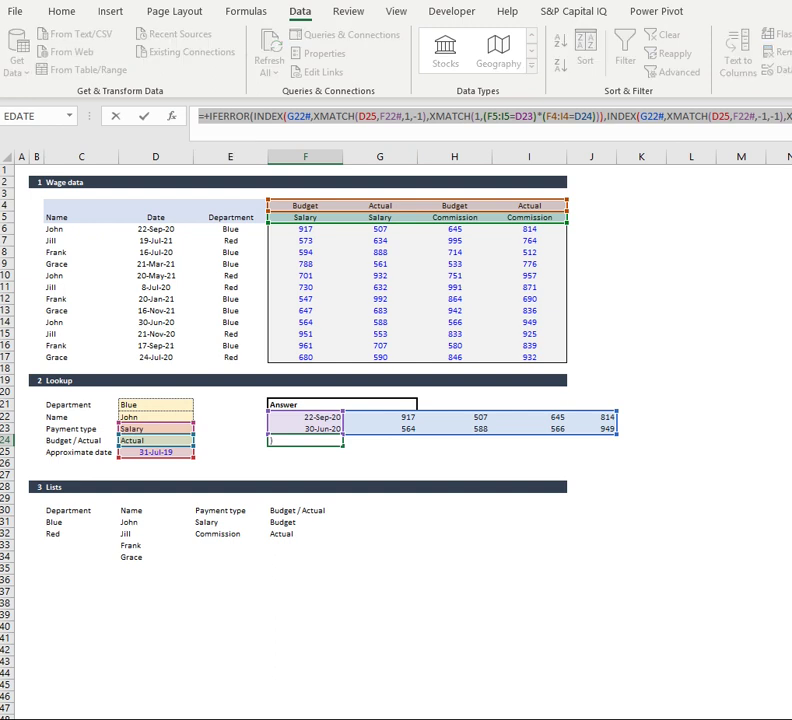
key("Return")
left_click(380, 416)
left_click(380, 404)
key("ctrl+v")
Replace F22# in the Answer formula with the date FILTER expression copied from F22
left_click(326, 416)
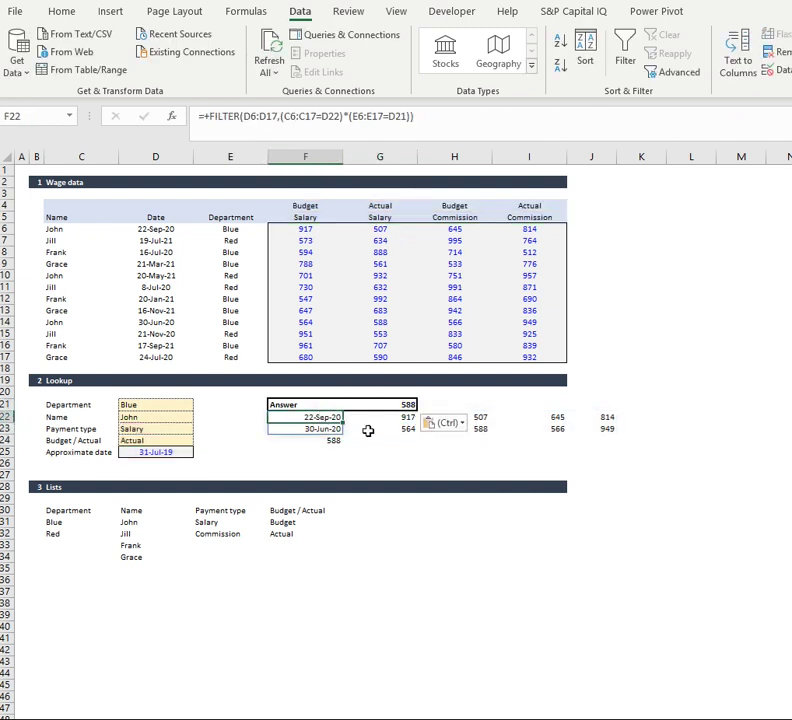
left_click_drag(443, 112, 76, 90)
left_click(413, 116)
left_click_drag(413, 116, 219, 116)
key("ctrl+c")
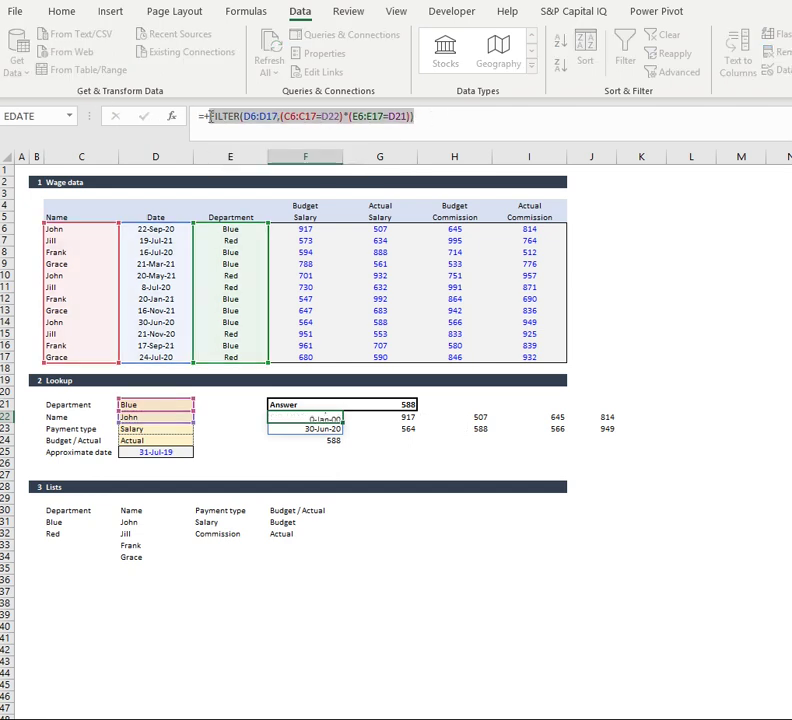
key("Escape")
key("Up")
key("Right")
key("Up")
key("Down")
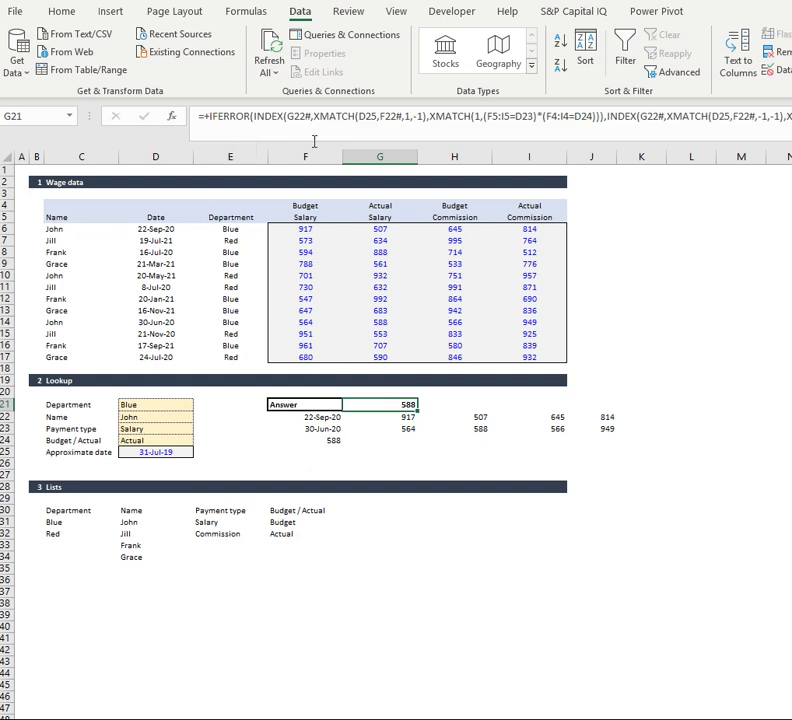
left_click(316, 117)
left_click_drag(313, 116, 289, 117)
left_click_drag(403, 116, 380, 117)
key("ctrl+v")
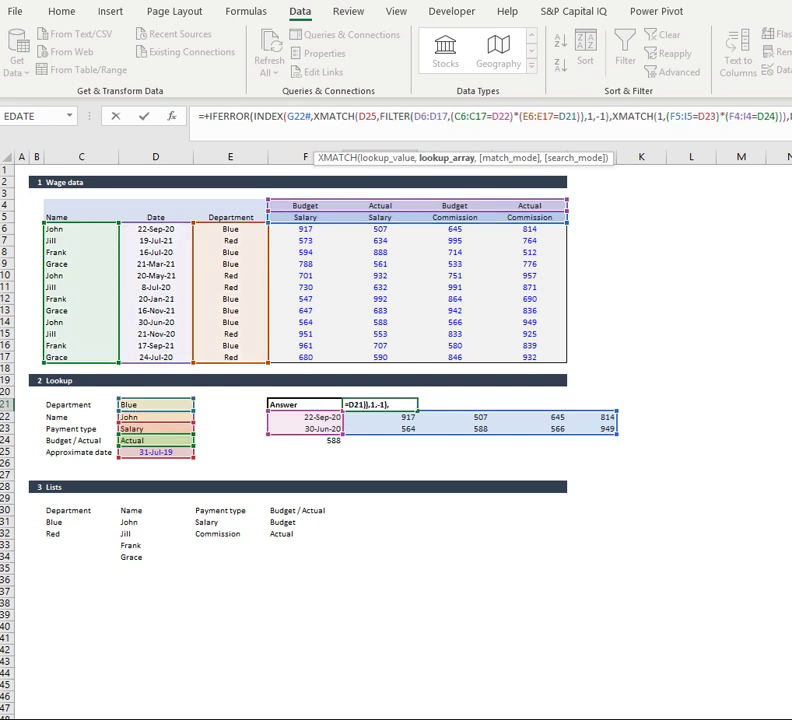
key("ctrl+shift+u")
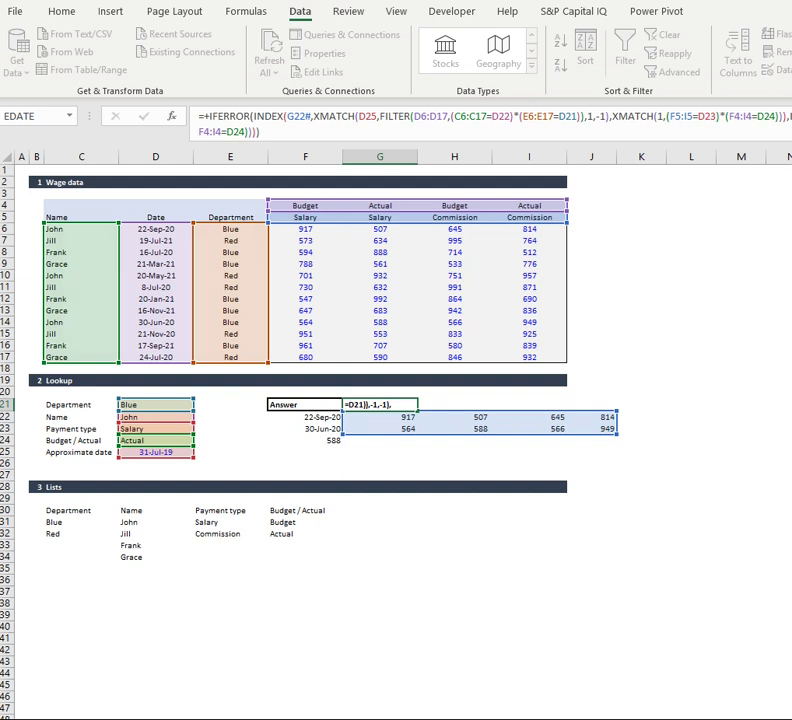
key("Return")
Replace G22# with the wage FILTER expression copied from G22
left_click_drag(408, 117, 214, 125)
key("Return")
left_click(404, 404)
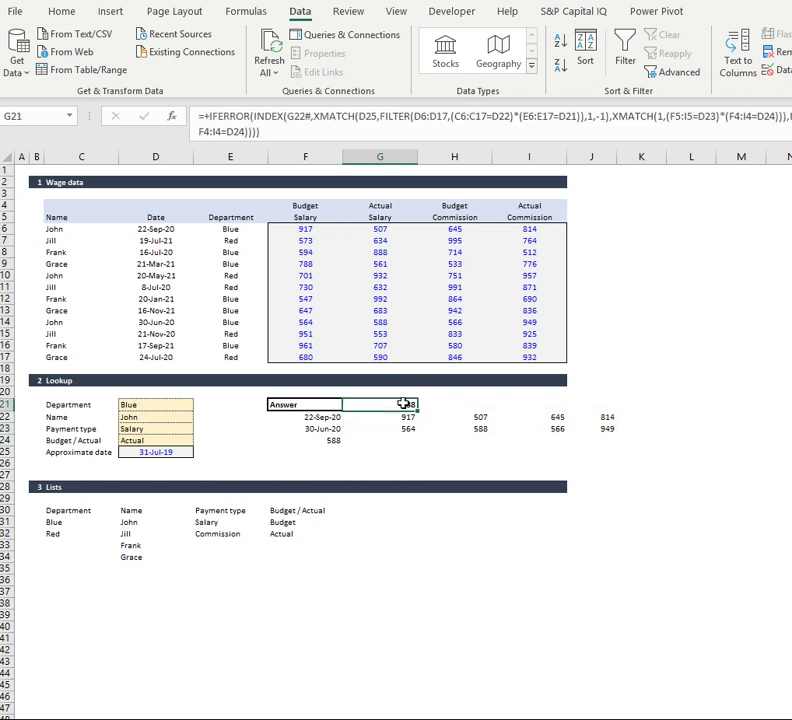
left_click(357, 116)
double_click(297, 117)
type("FILTER(F6:I17,(C6:C17=D22)*(E6:E17=D21))")
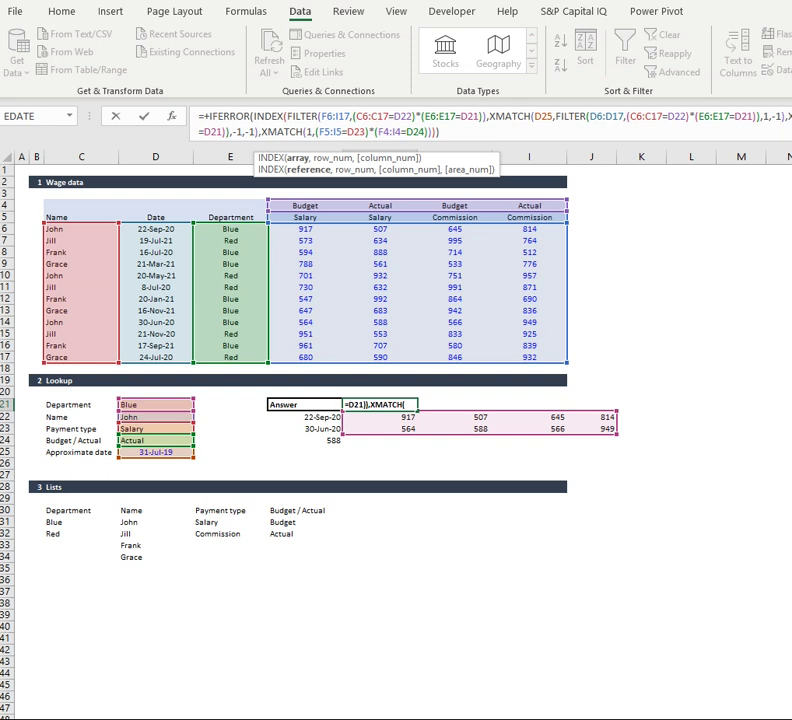
type("FILTER(F6:I17,(C6:C17=D22)*(E6:E17=D21))")
key("Return")
Delete the helper FILTER results in F22:J24
left_click_drag(273, 420, 278, 430)
key("ctrl+shift+Right")
key("shift+Down")
key("Delete")
Review the lookup input cells and the approximate date against the wage data's Date column
left_click(247, 437)
left_click_drag(160, 392, 170, 440)
left_click(171, 453)
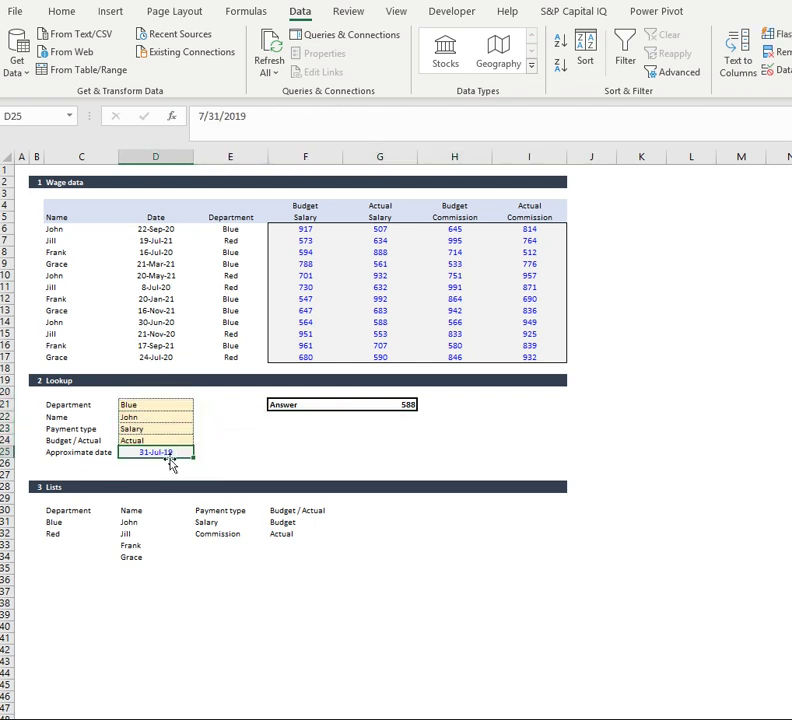
left_click_drag(170, 231, 168, 356)
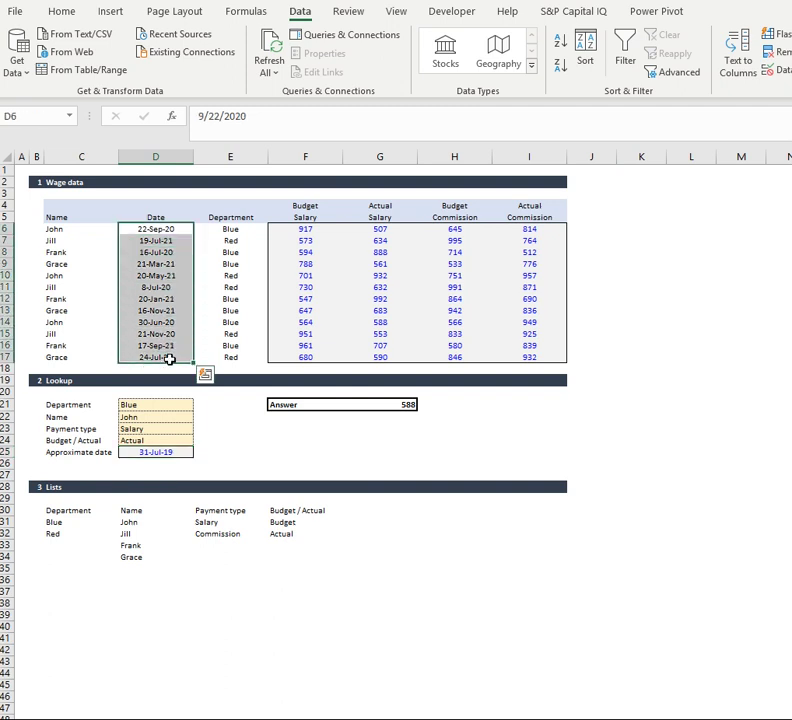
left_click(158, 452)
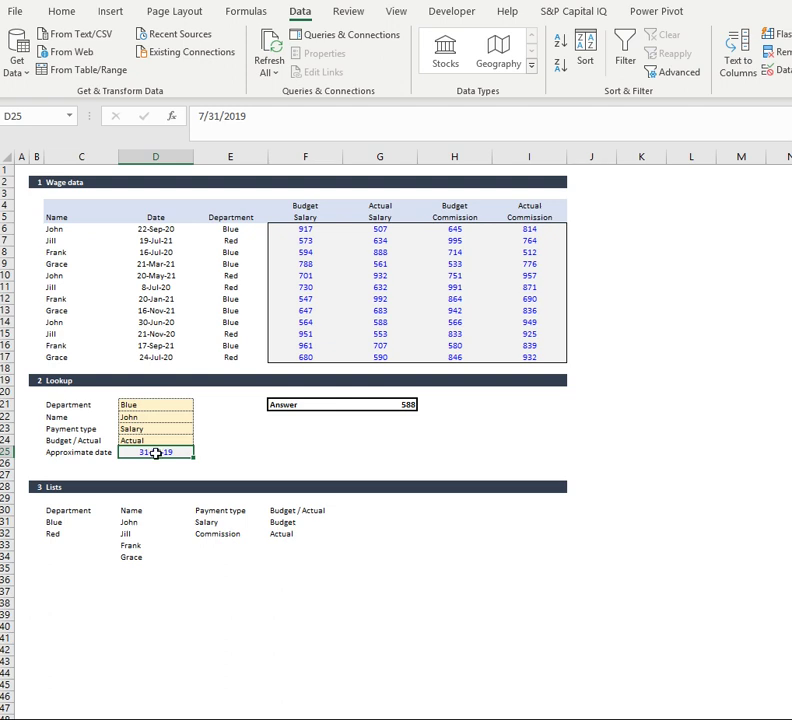
Test the Name drop-down by choosing Jill, then switching back to John
left_click(175, 419)
left_click(200, 417)
left_click(200, 440)
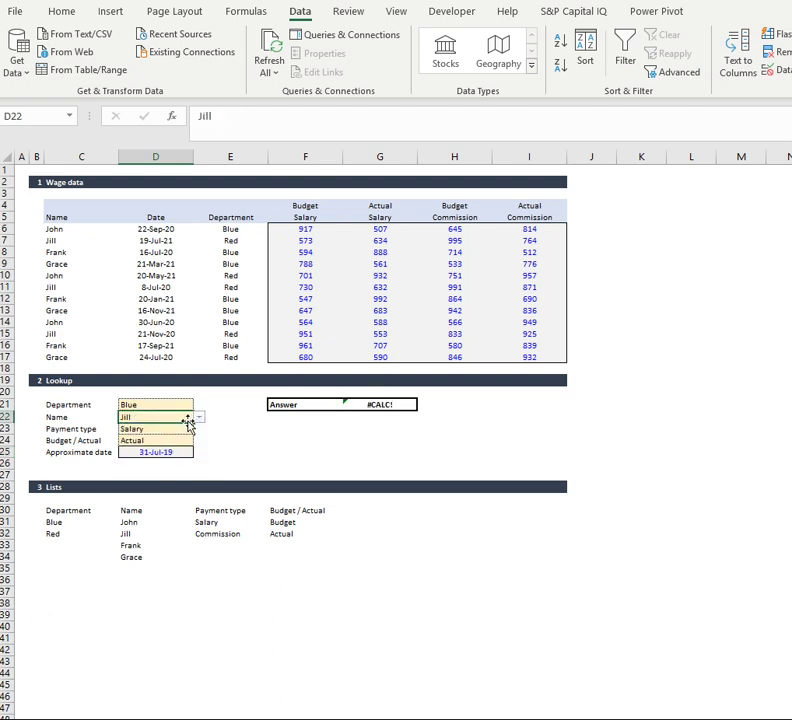
left_click(199, 417)
left_click(175, 428)
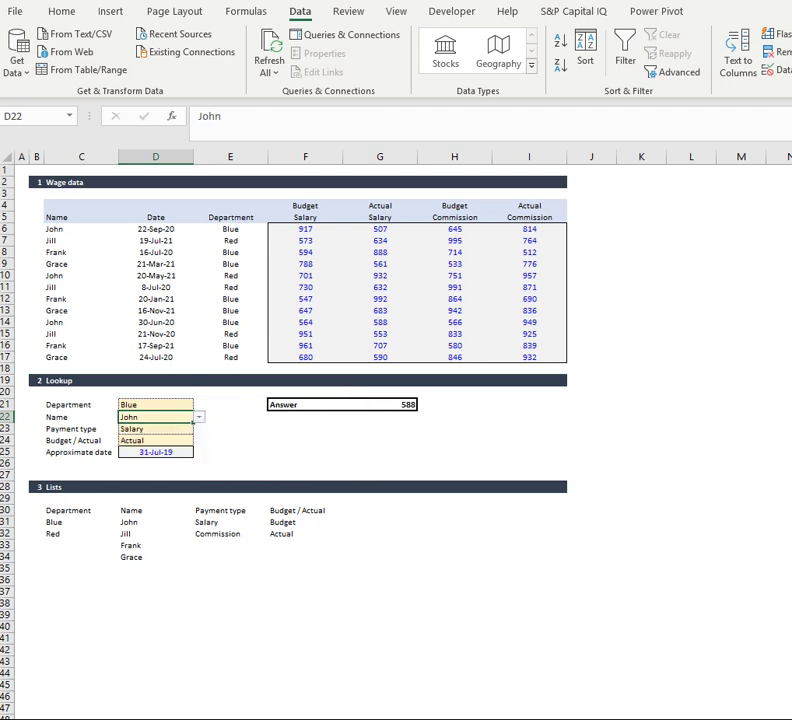
Set the Department input to Red and the Name input to Jill
left_click(184, 404)
left_click(200, 405)
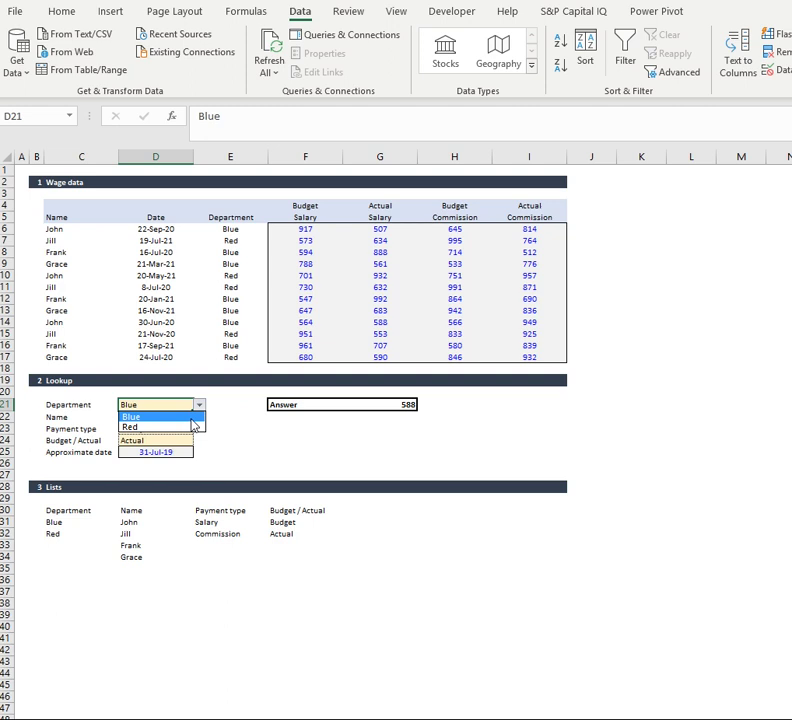
left_click(180, 427)
left_click(192, 418)
left_click(199, 417)
left_click(183, 439)
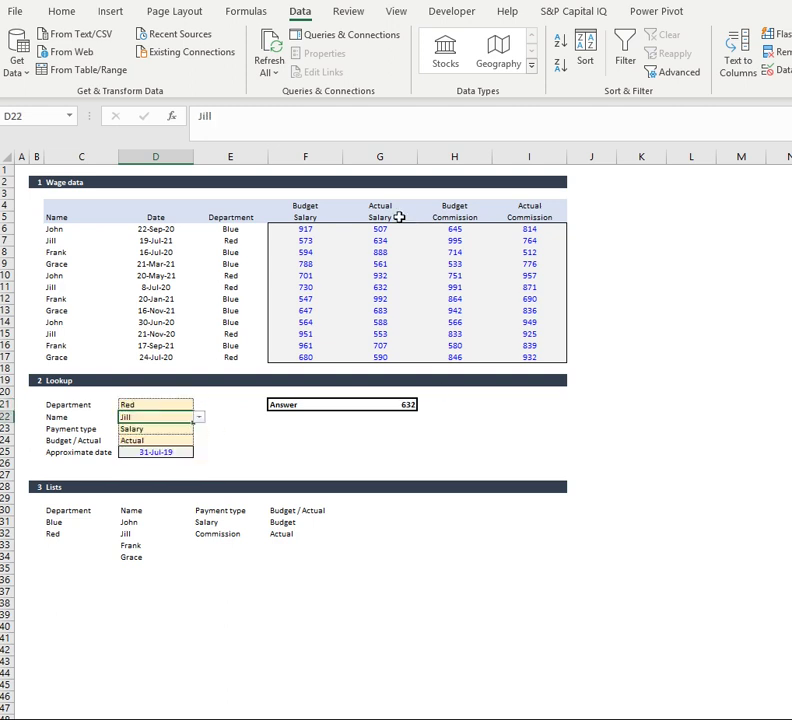
Change the Department input to Blue while keeping Jill as the name
left_click(308, 241)
left_click(177, 417)
left_click(199, 420)
left_click(190, 405)
left_click(198, 406)
left_click(140, 416)
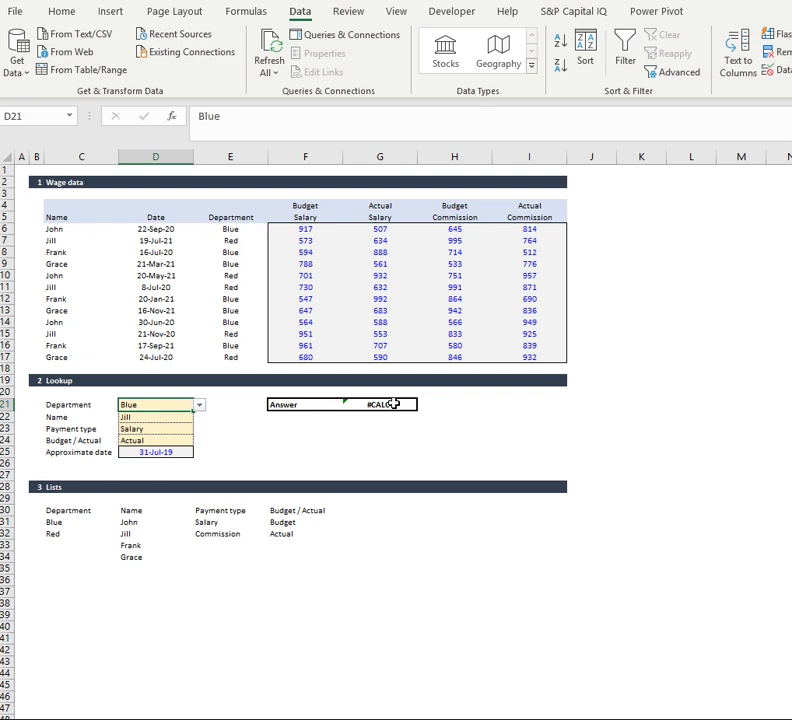
Change Jill's 8-Jul-20 department entry in E11 to Blue
left_click(390, 404)
left_click(225, 254)
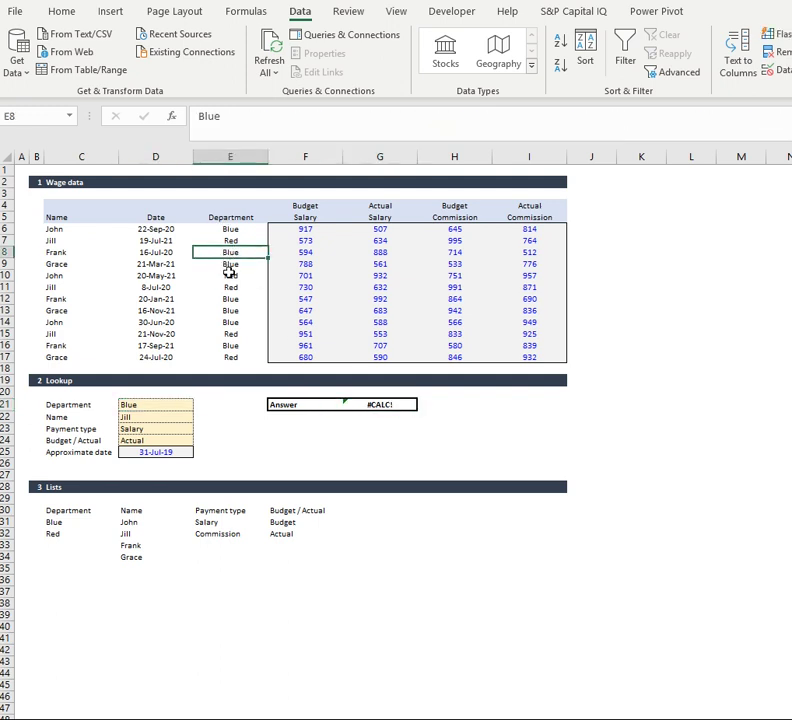
key("Down")
key("Down")
key("Down")
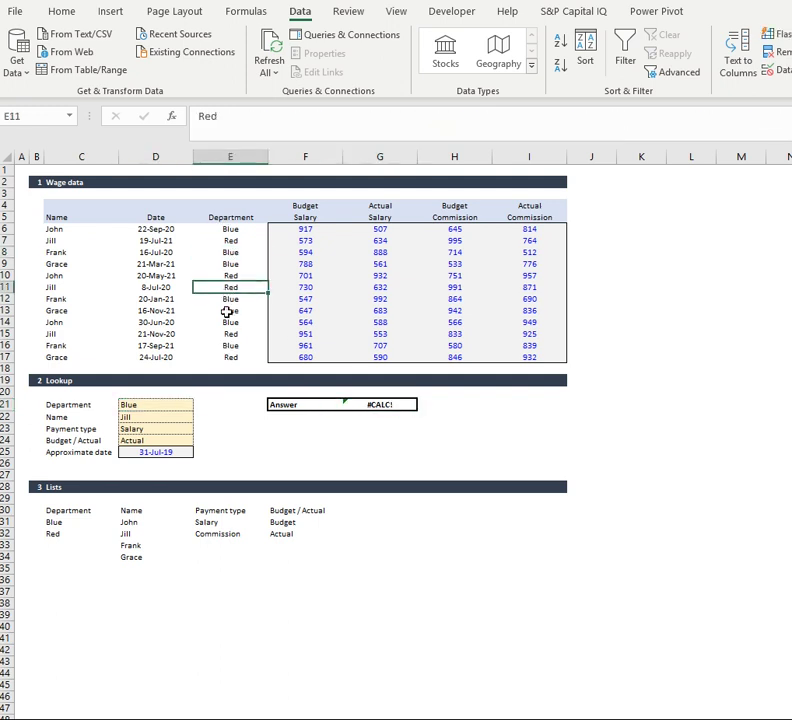
type("Blue")
key("Return")
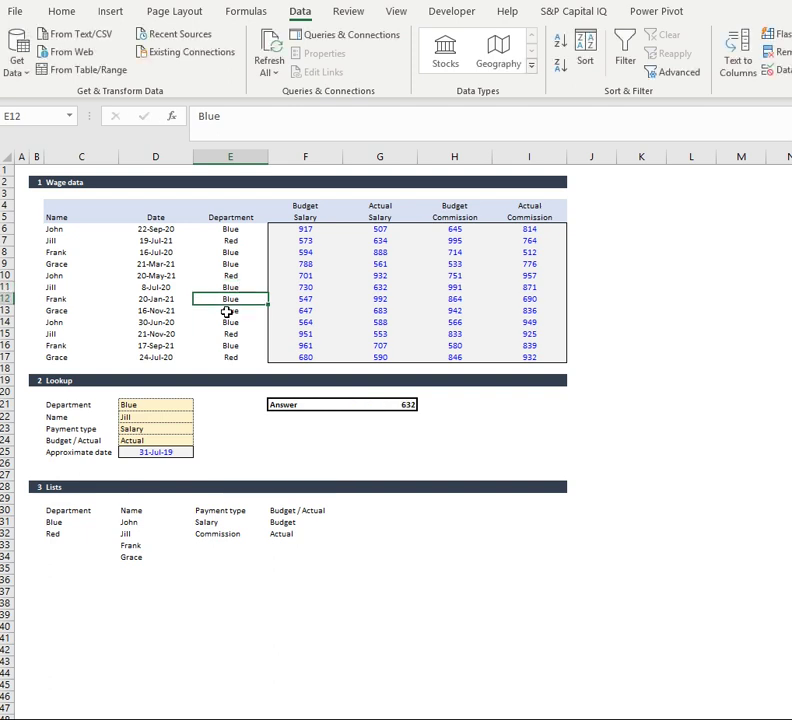
Confirm the Answer of 632 matches Jill's Blue Actual Salary row dated 8-Jul-20
left_click(395, 404)
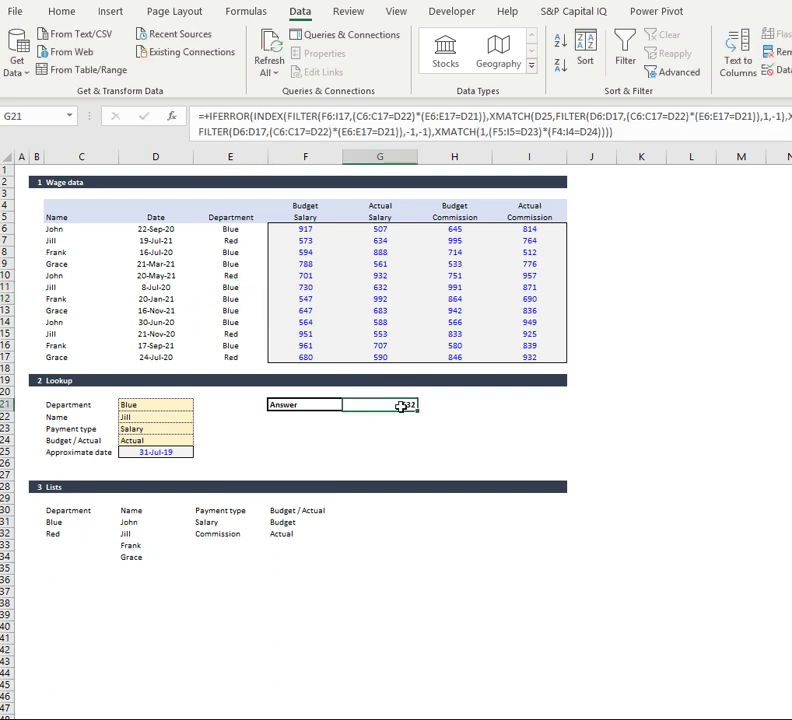
left_click_drag(380, 287, 112, 285)
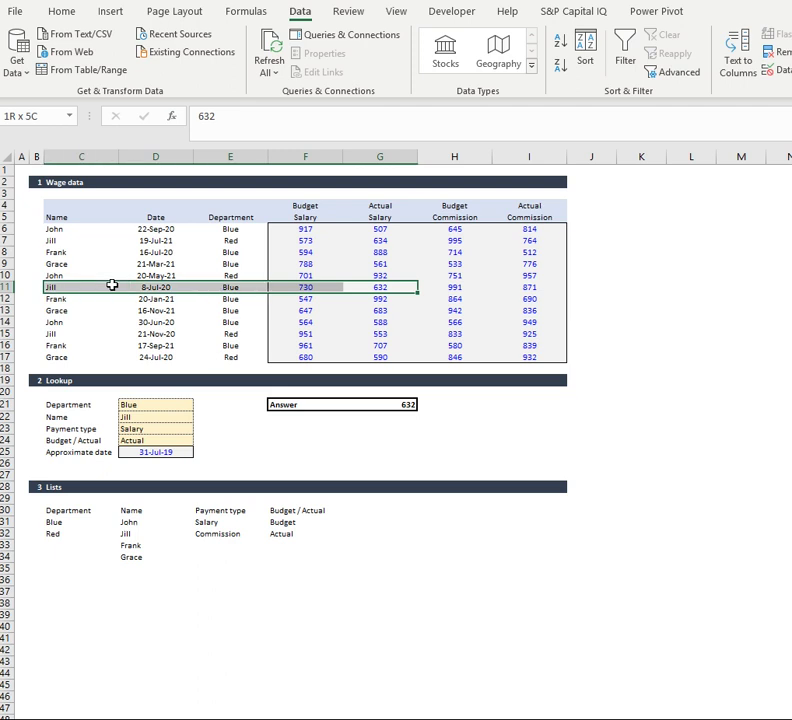
left_click(384, 295)
left_click(385, 288)
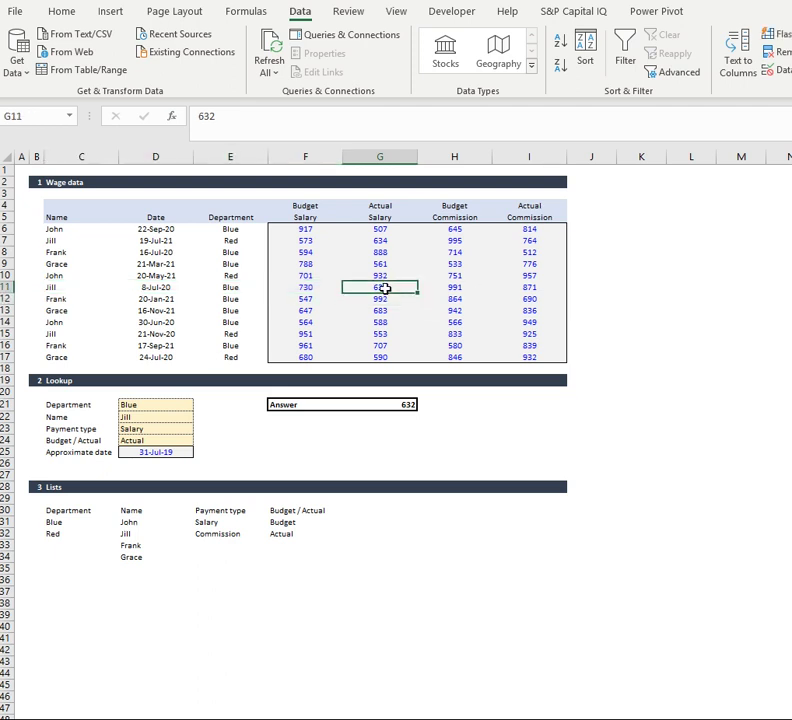